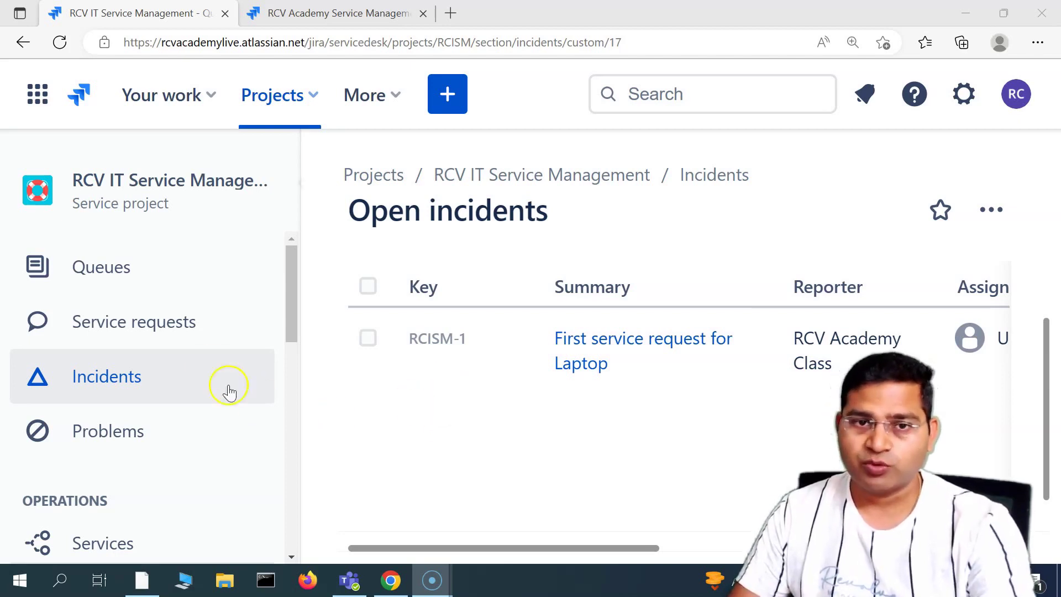
# Open the project settings for the RCV IT Service Management project.
pyautogui.scroll(-10, 195, 447)
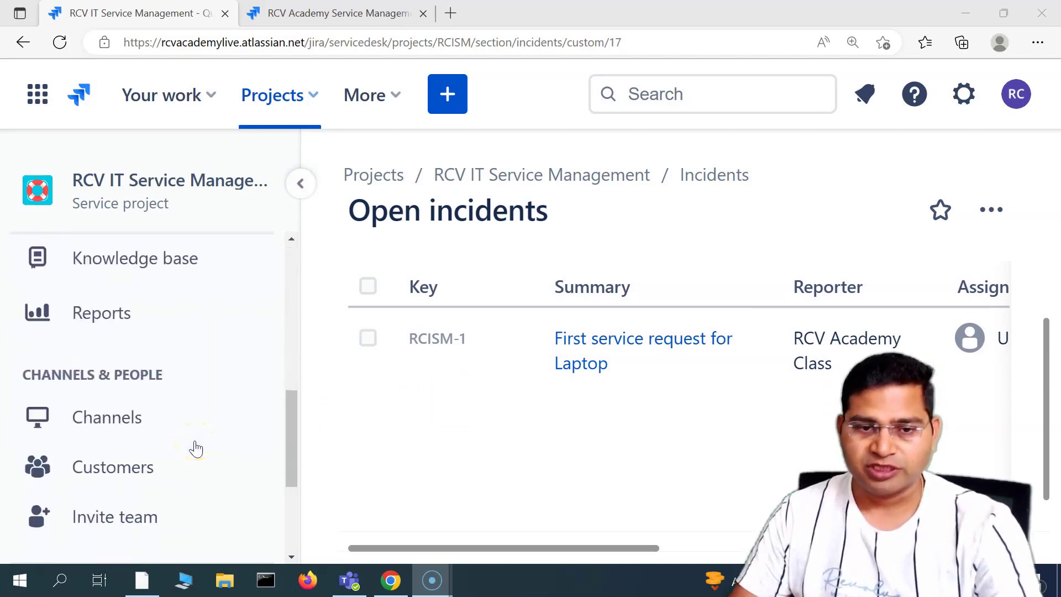
pyautogui.scroll(-4, 196, 449)
pyautogui.click(182, 503)
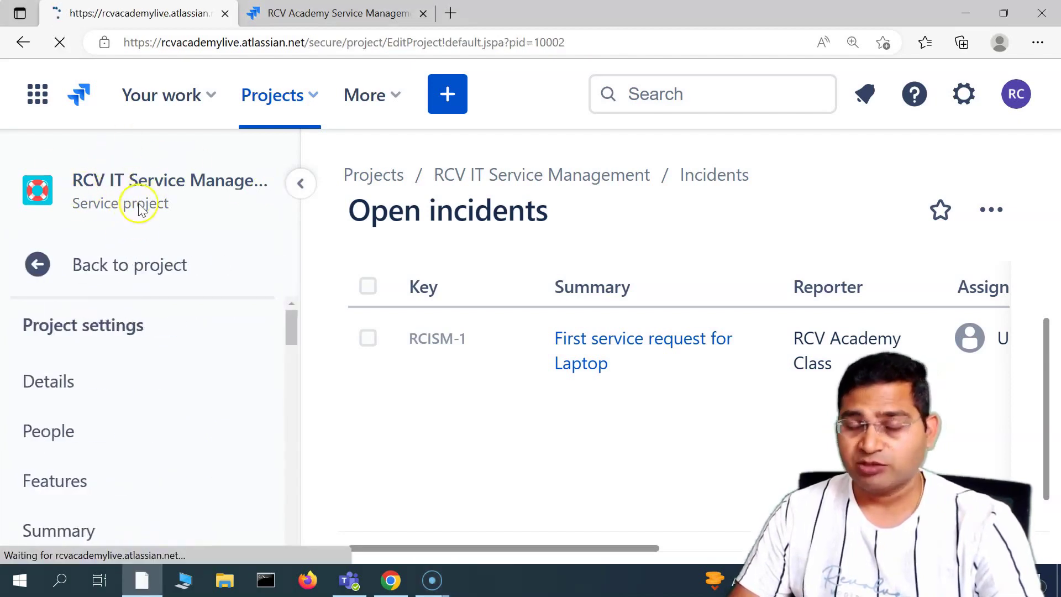
# Open the Request types settings and view the Service requests page listing 'Service Request RCV'.
pyautogui.scroll(-5, 159, 486)
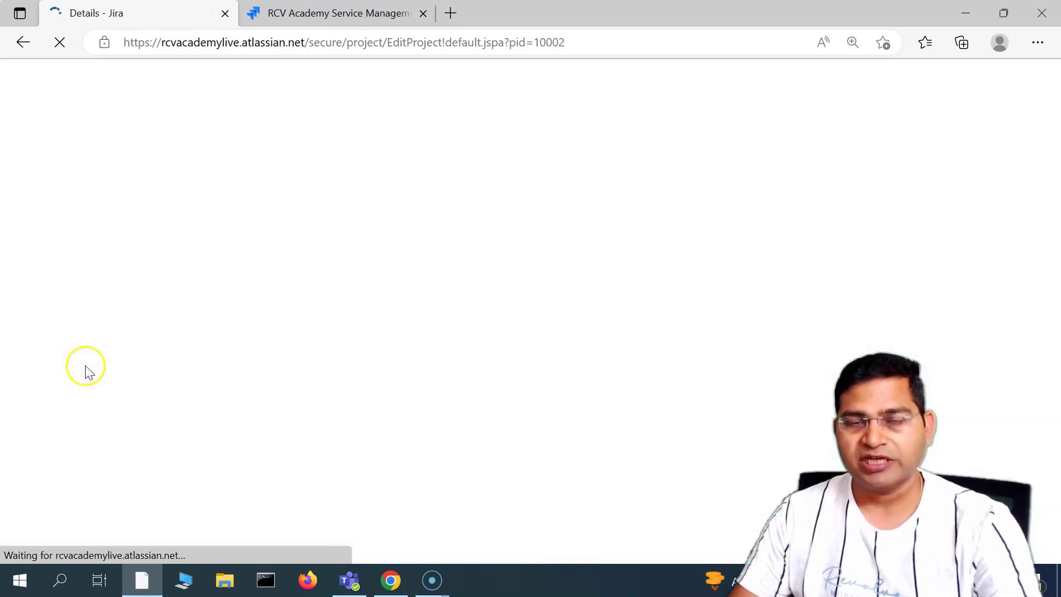
pyautogui.scroll(-4, 146, 442)
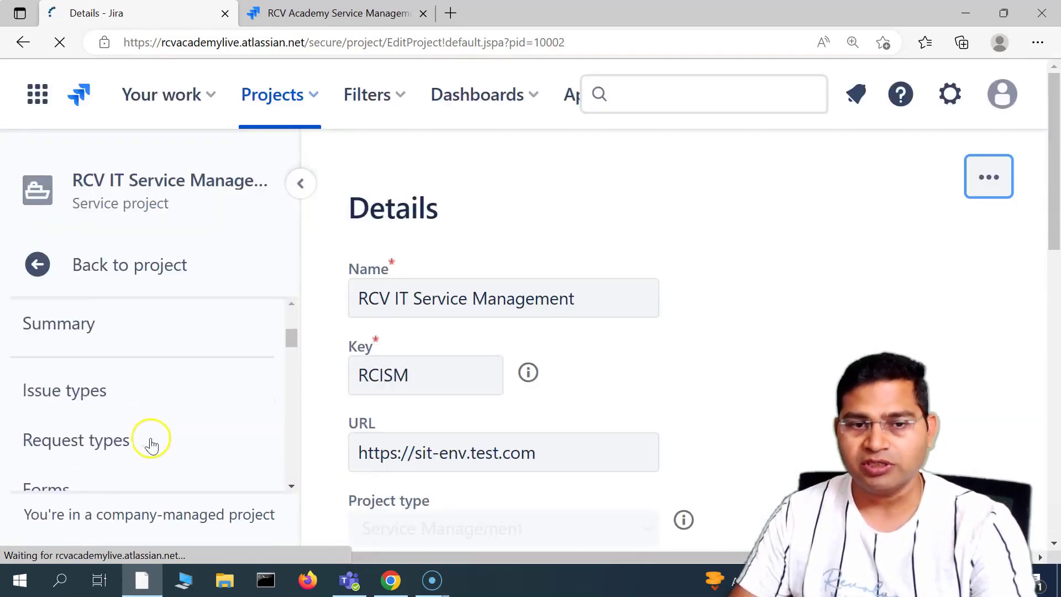
pyautogui.scroll(4, 60, 403)
pyautogui.scroll(-2, 120, 425)
pyautogui.scroll(-2, 120, 426)
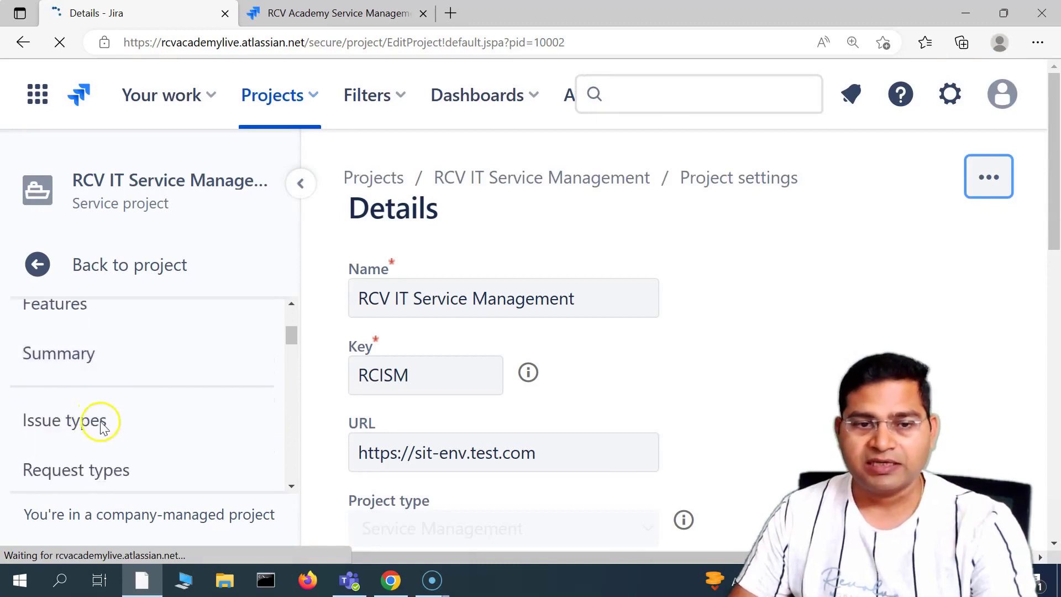
pyautogui.scroll(4, 101, 424)
pyautogui.scroll(-3, 105, 451)
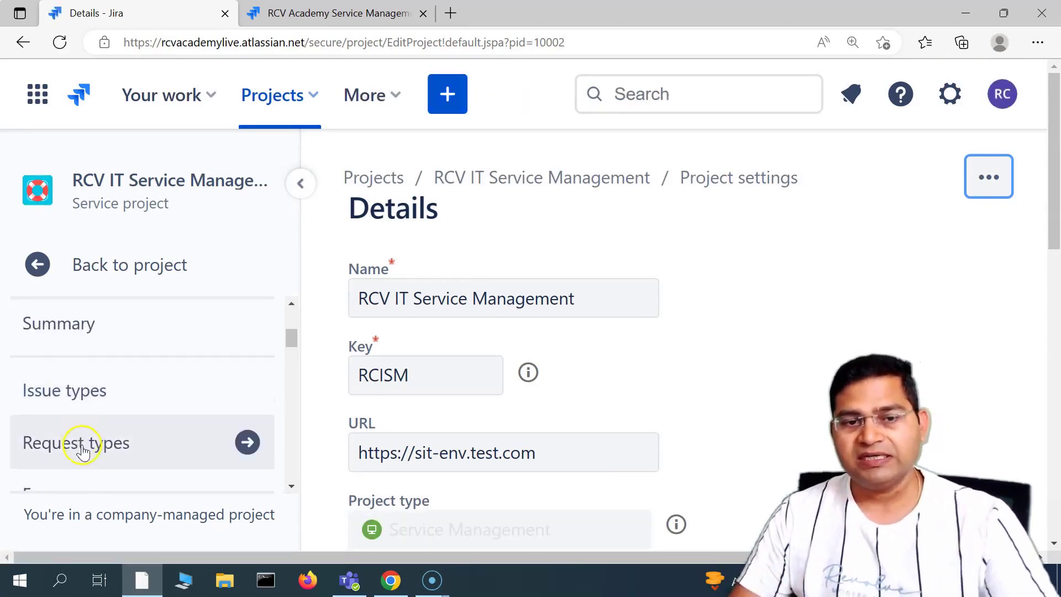
pyautogui.scroll(-1, 88, 441)
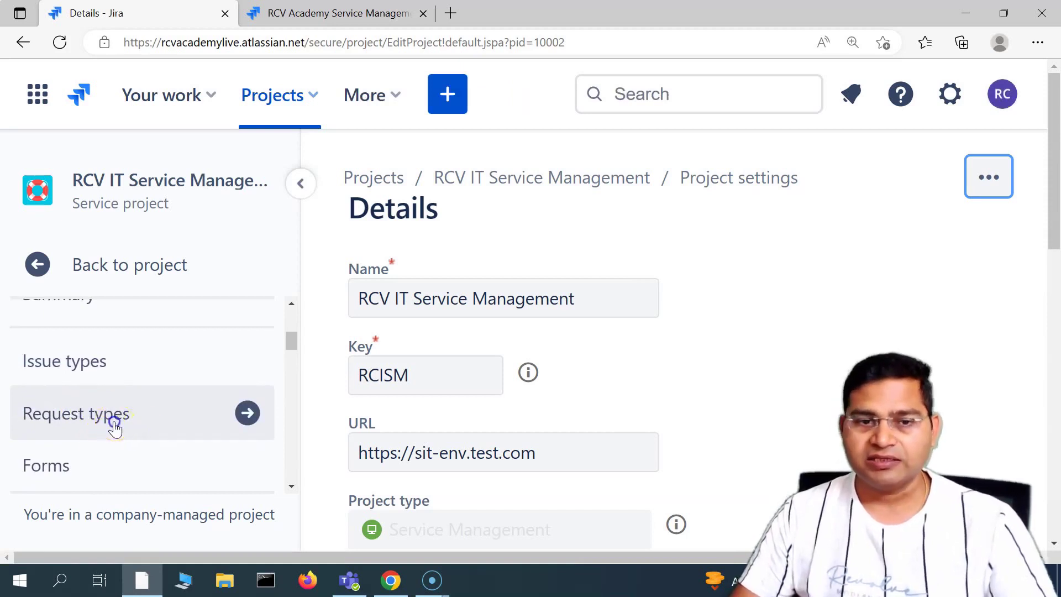
pyautogui.click(114, 428)
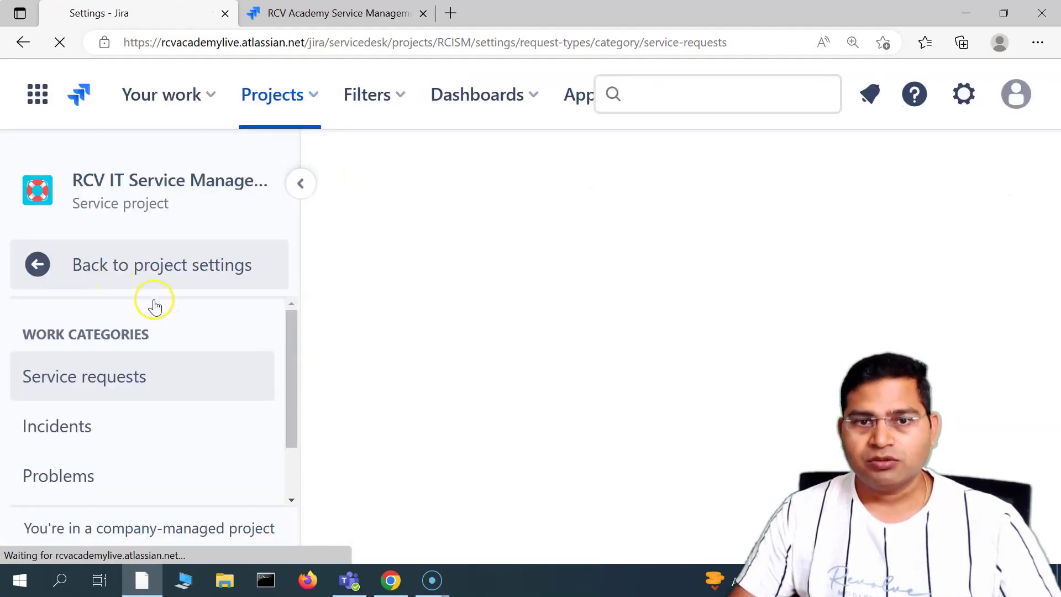
pyautogui.scroll(-1, 161, 410)
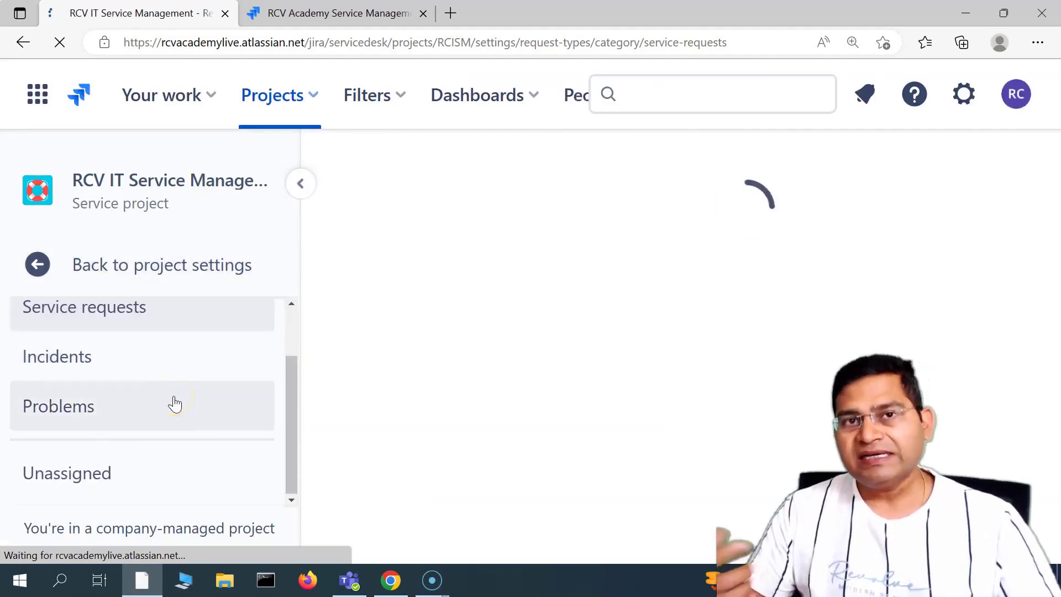
pyautogui.scroll(1, 174, 404)
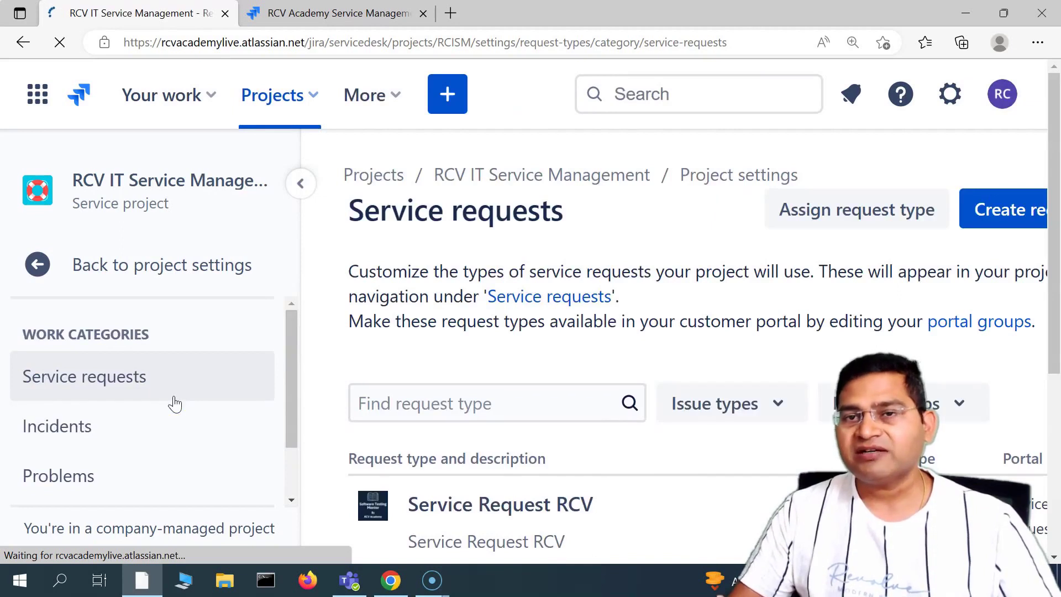
pyautogui.click(391, 13)
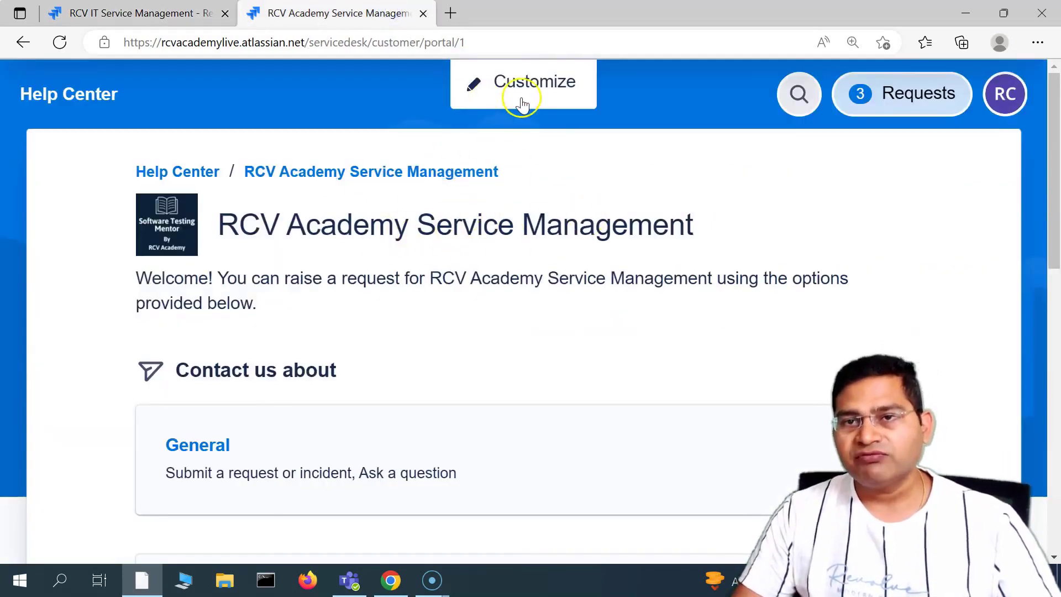
pyautogui.scroll(-3, 333, 355)
pyautogui.scroll(-1, 519, 370)
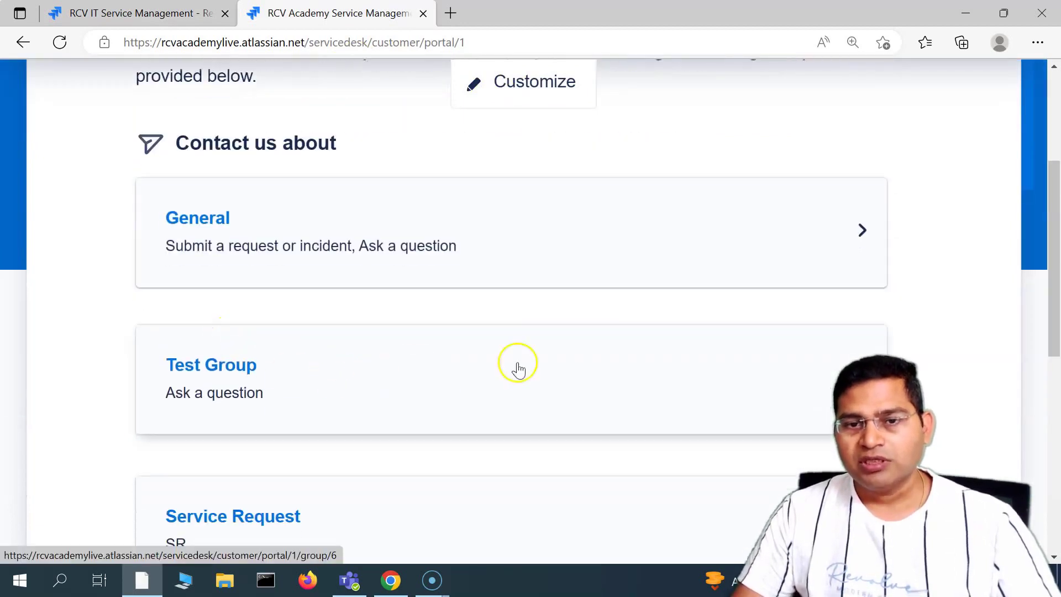
pyautogui.scroll(-4, 738, 413)
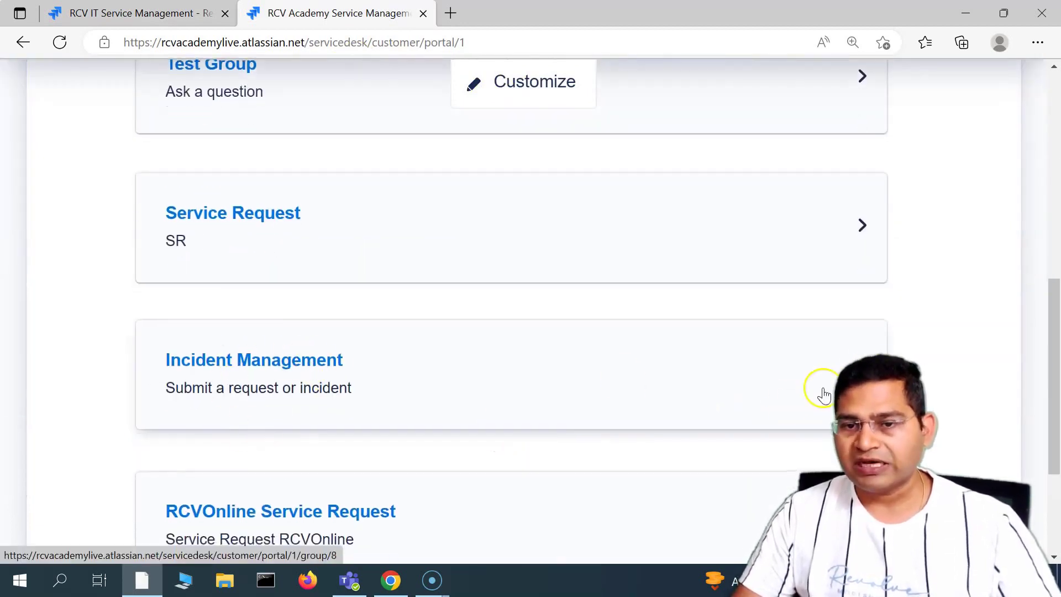
pyautogui.scroll(-2, 817, 390)
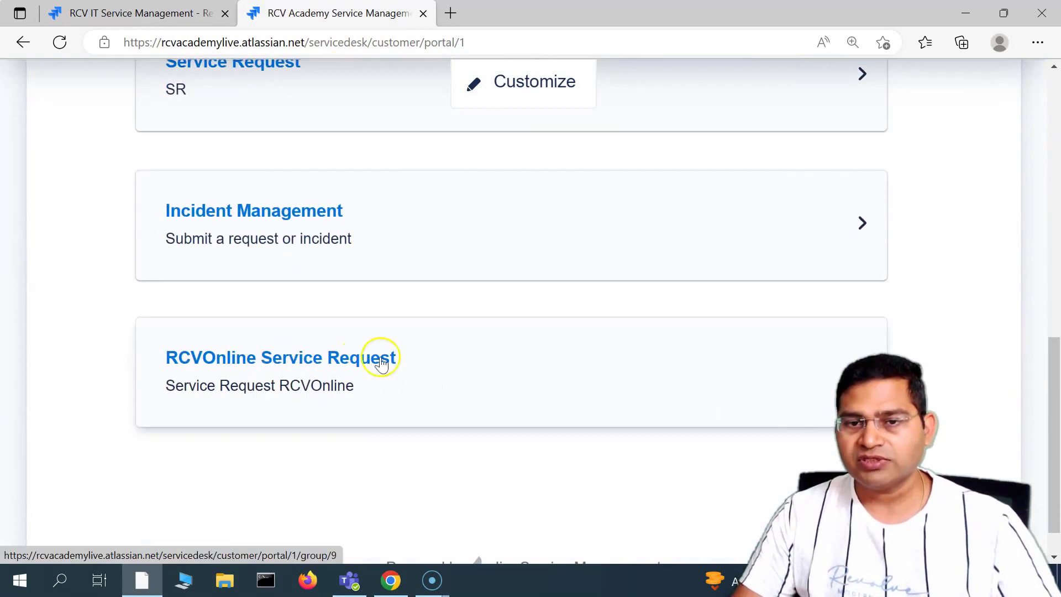
pyautogui.click(861, 359)
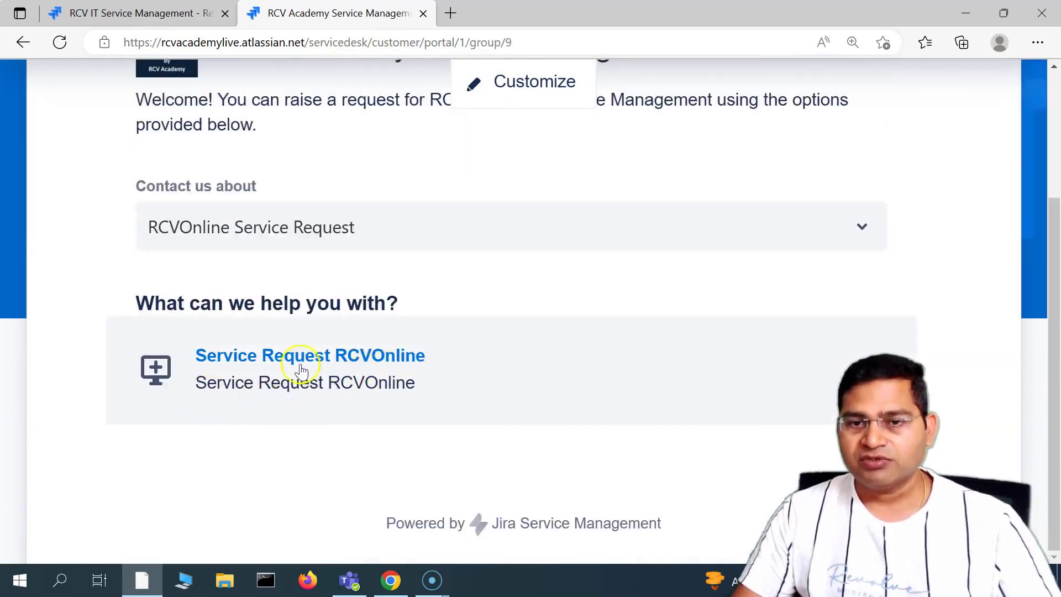
pyautogui.click(105, 16)
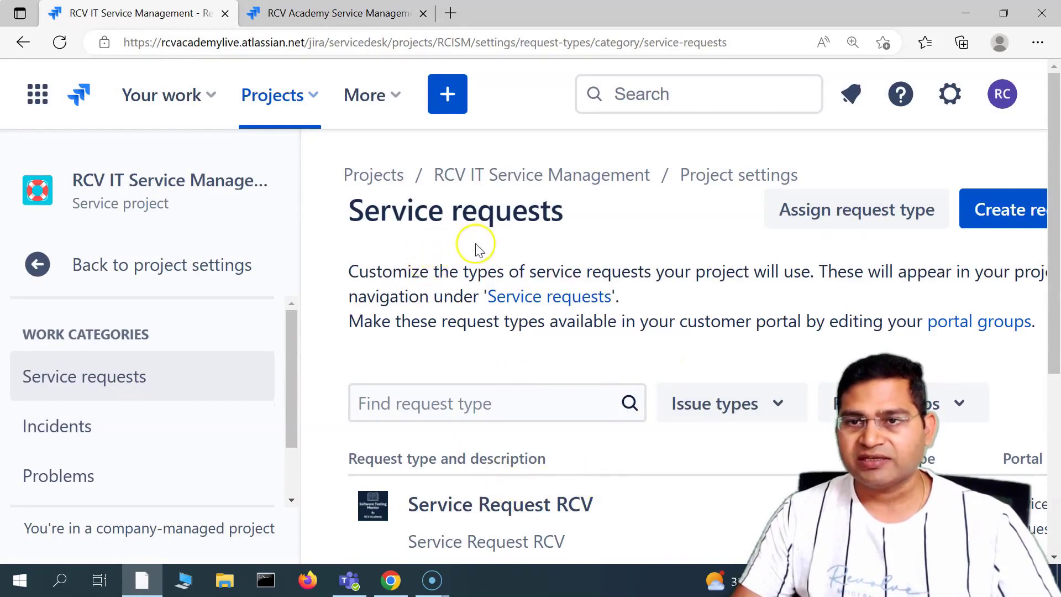
pyautogui.click(339, 12)
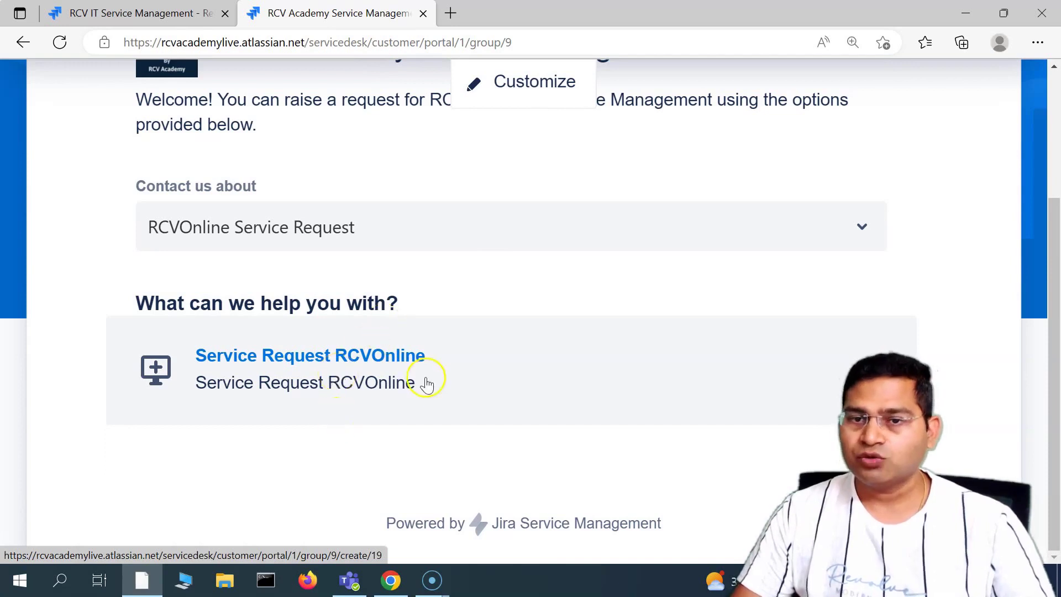
pyautogui.hotkey('ctrl', 'shift', 'Tab')
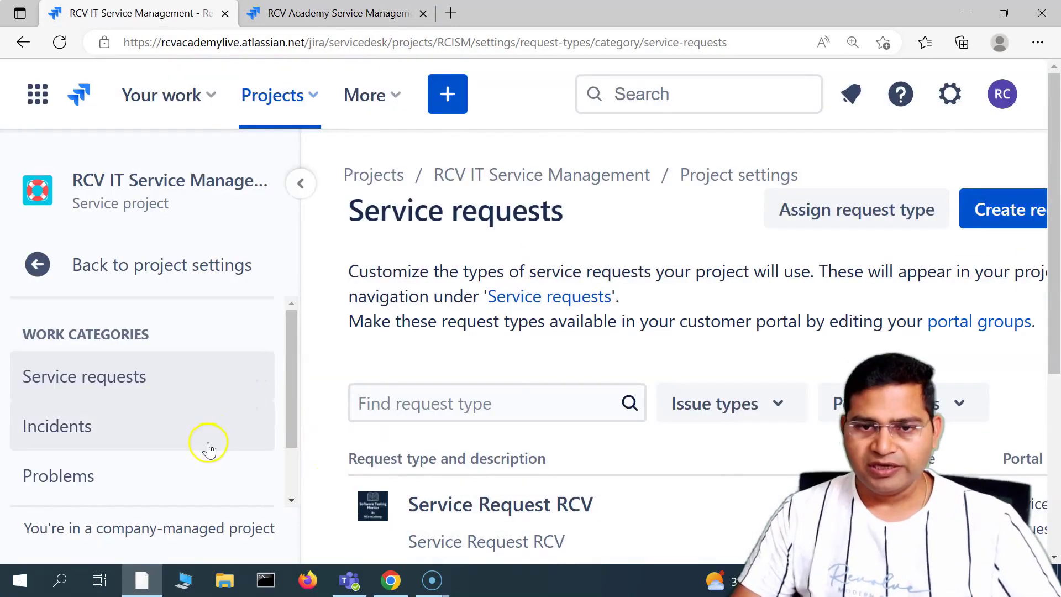
pyautogui.scroll(-1, 366, 330)
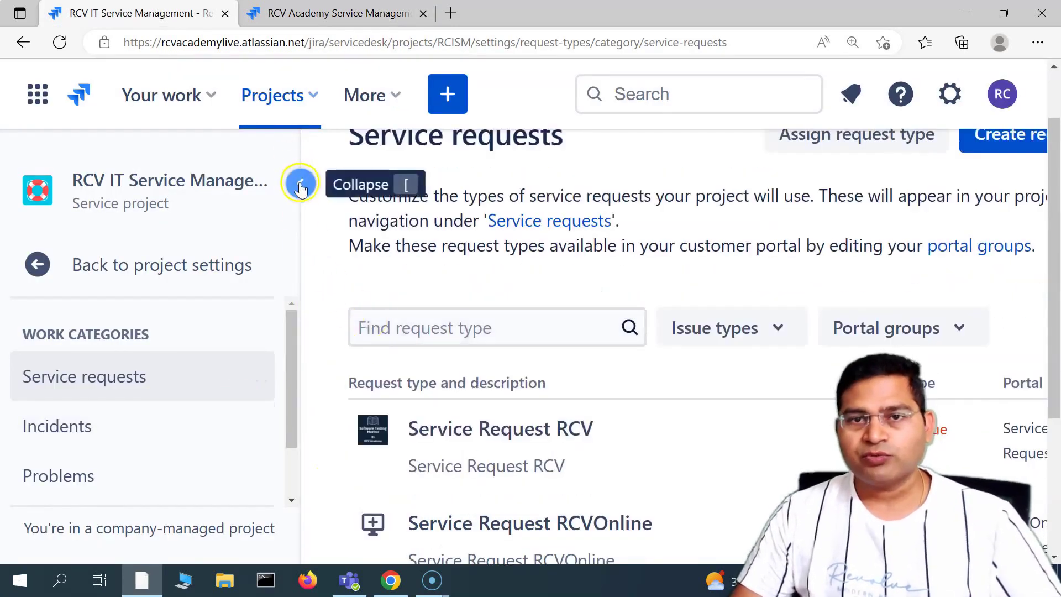
# Collapse the sidebar so the list showing 'Service Request RCV' and 'Service Request RCVOnline' spans full width.
pyautogui.click(298, 180)
pyautogui.scroll(1, 699, 347)
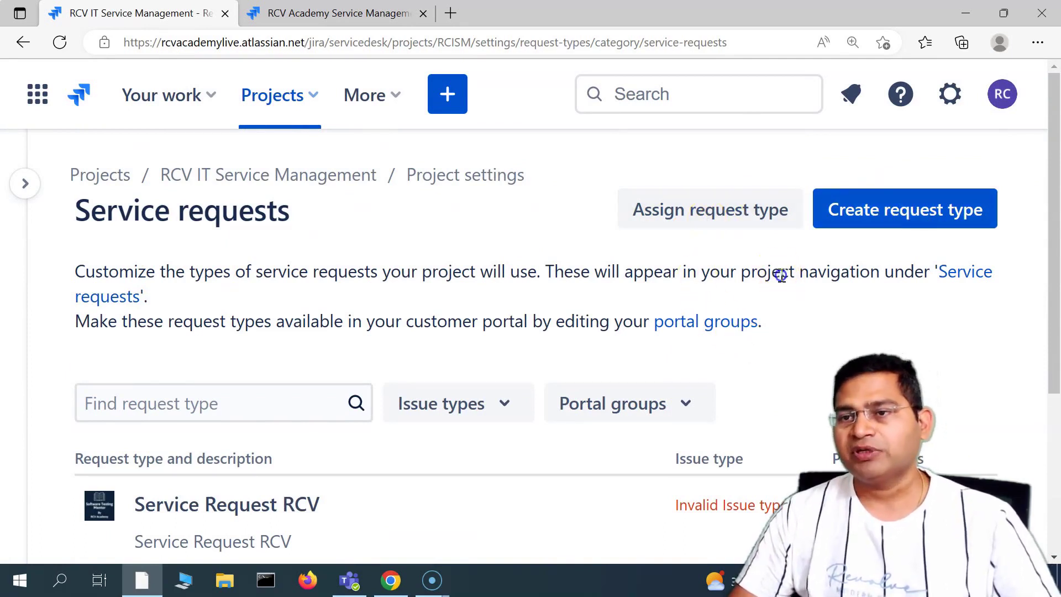
pyautogui.moveTo(780, 274); pyautogui.dragTo(789, 280)
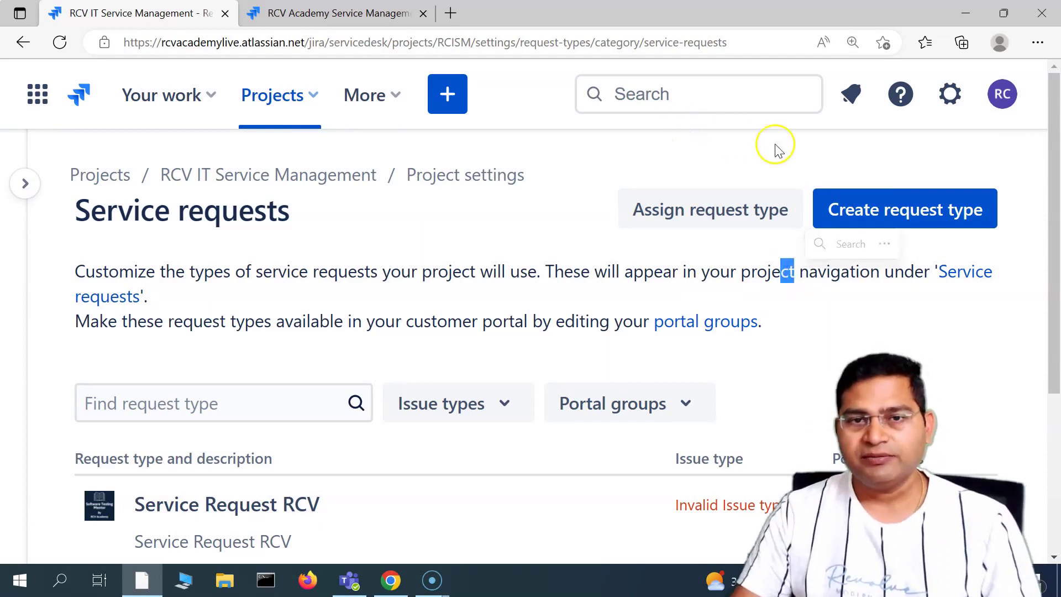
pyautogui.scroll(-1, 282, 285)
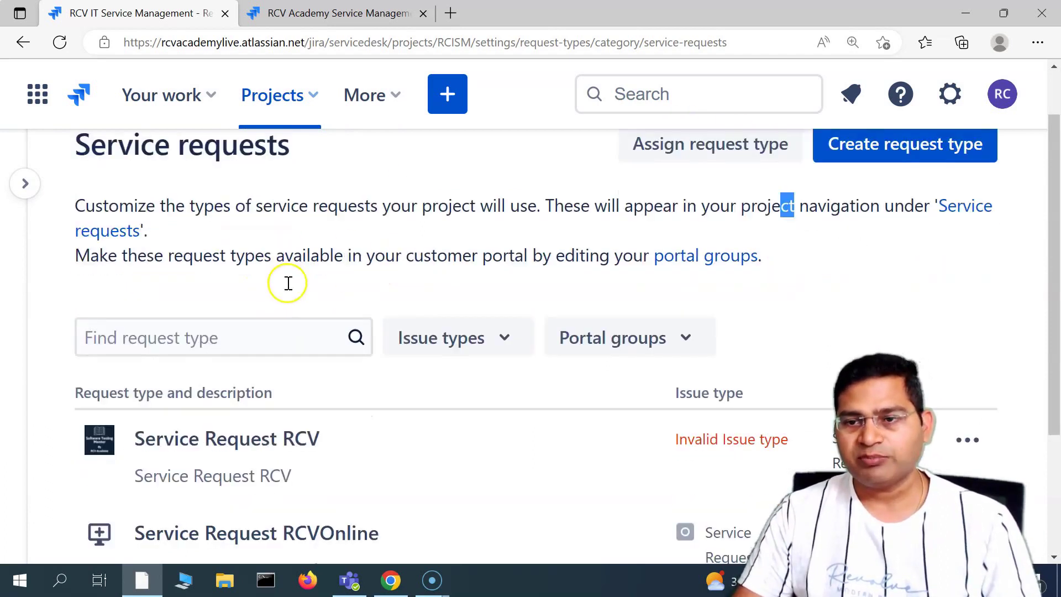
pyautogui.scroll(1, 608, 387)
pyautogui.click(721, 265)
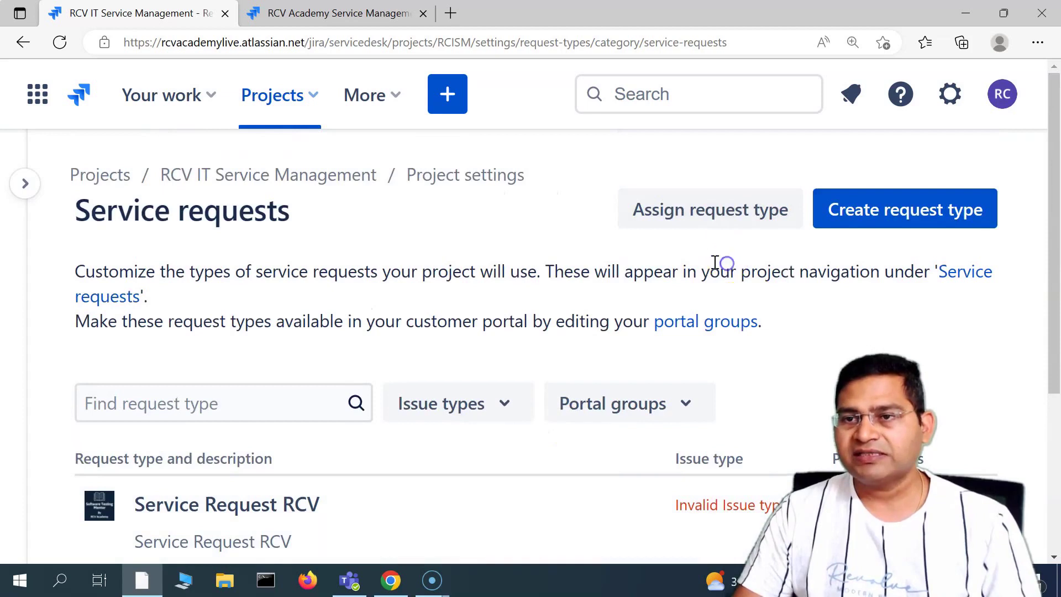
# Assign 'Emailed request' to the Service requests category and confirm the assignment.
pyautogui.click(730, 212)
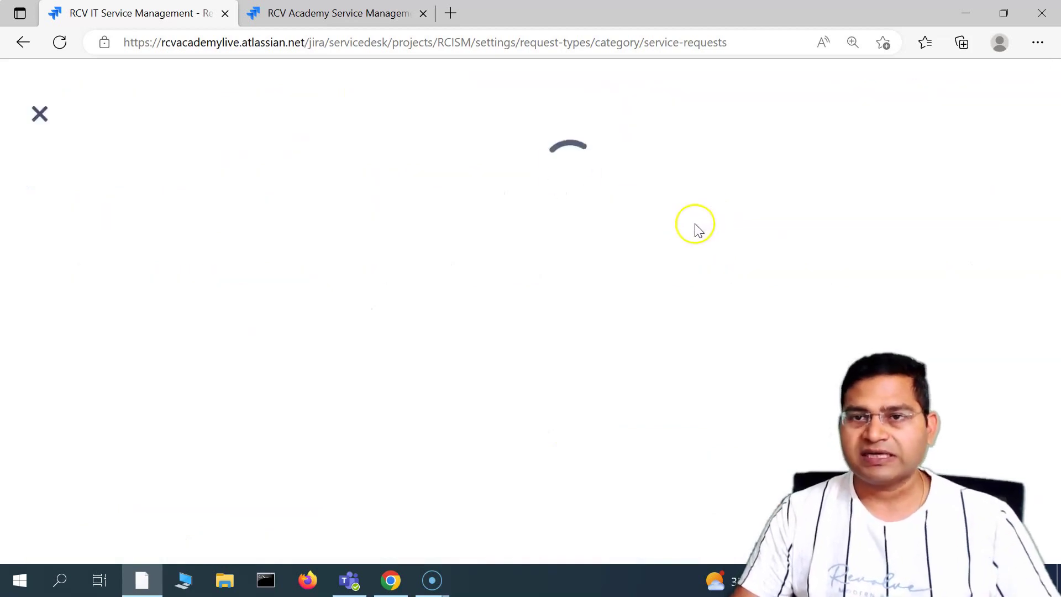
pyautogui.hotkey('ctrl', '-')
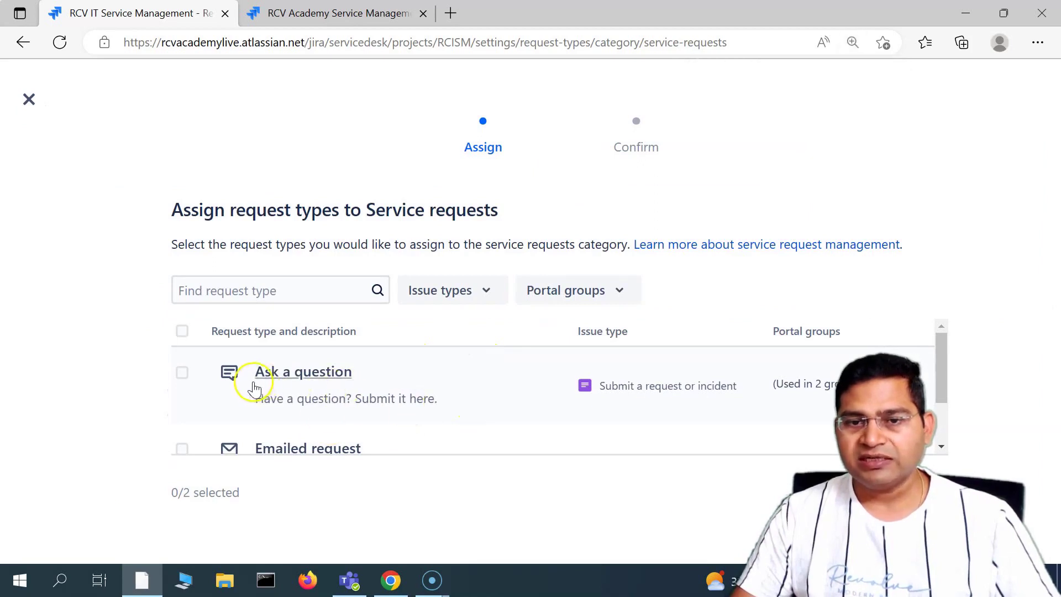
pyautogui.scroll(-2, 309, 387)
pyautogui.scroll(-2, 335, 430)
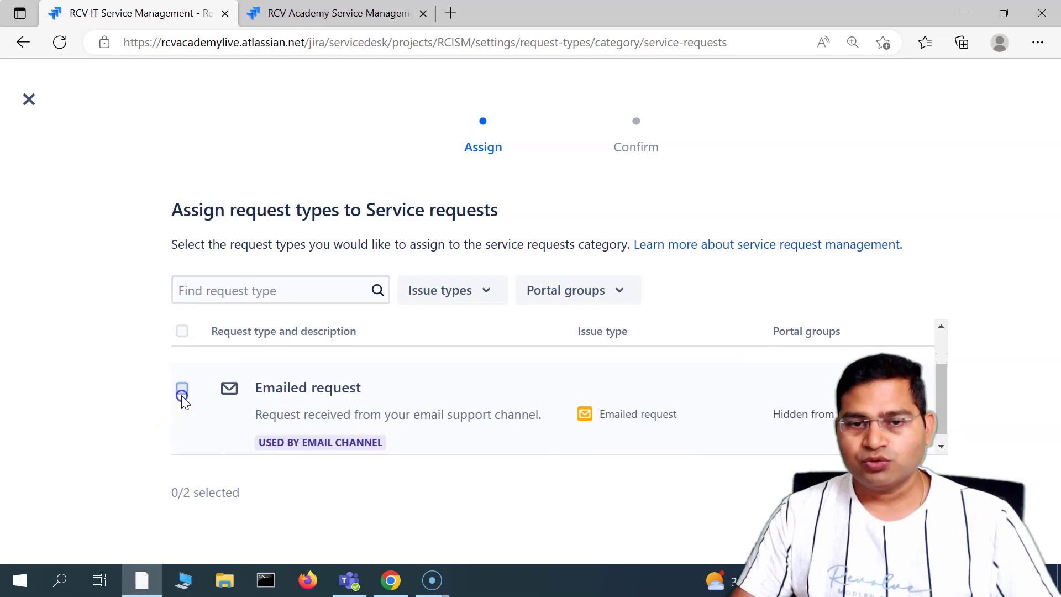
pyautogui.scroll(-1, 739, 426)
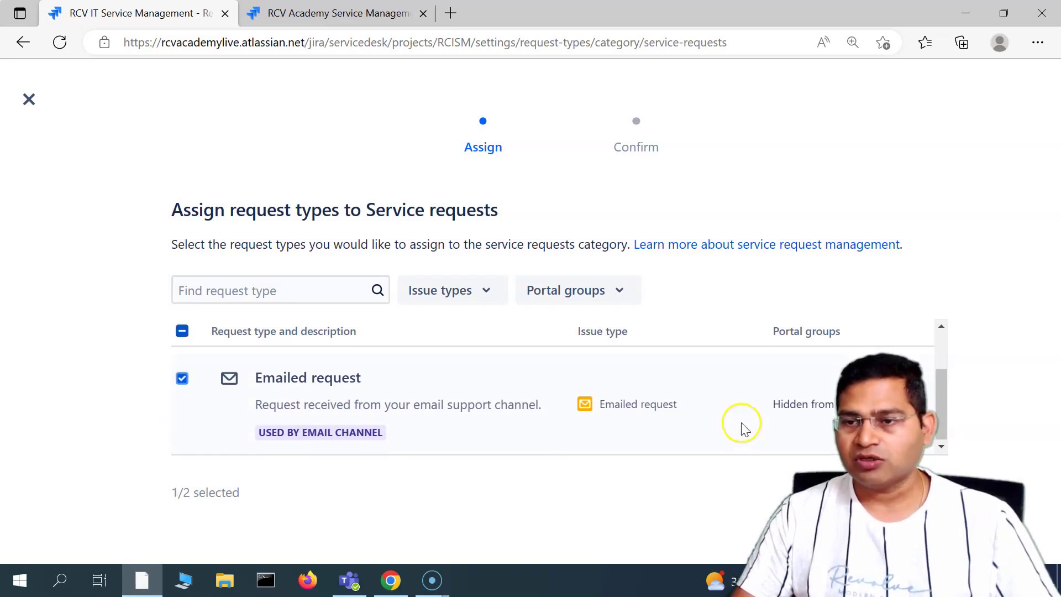
pyautogui.click(917, 493)
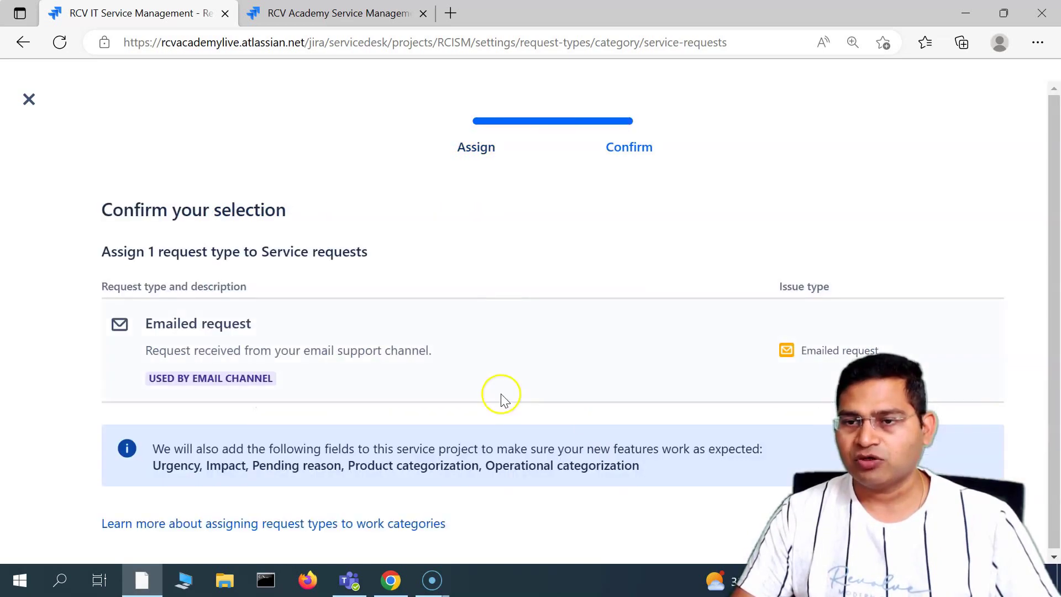
pyautogui.hotkey('ctrl', '-')
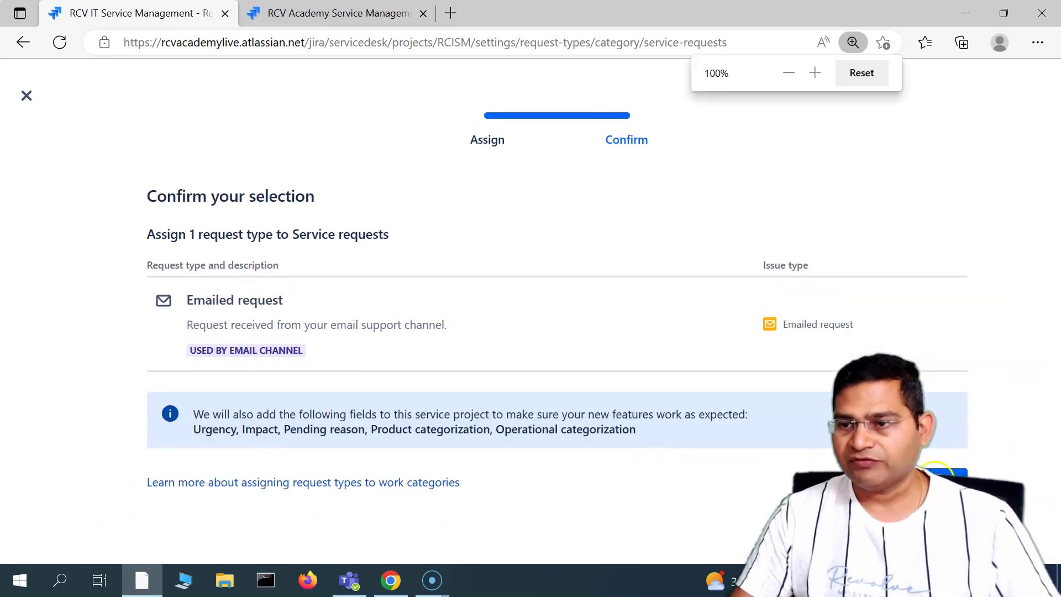
pyautogui.hotkey('ctrl', '-')
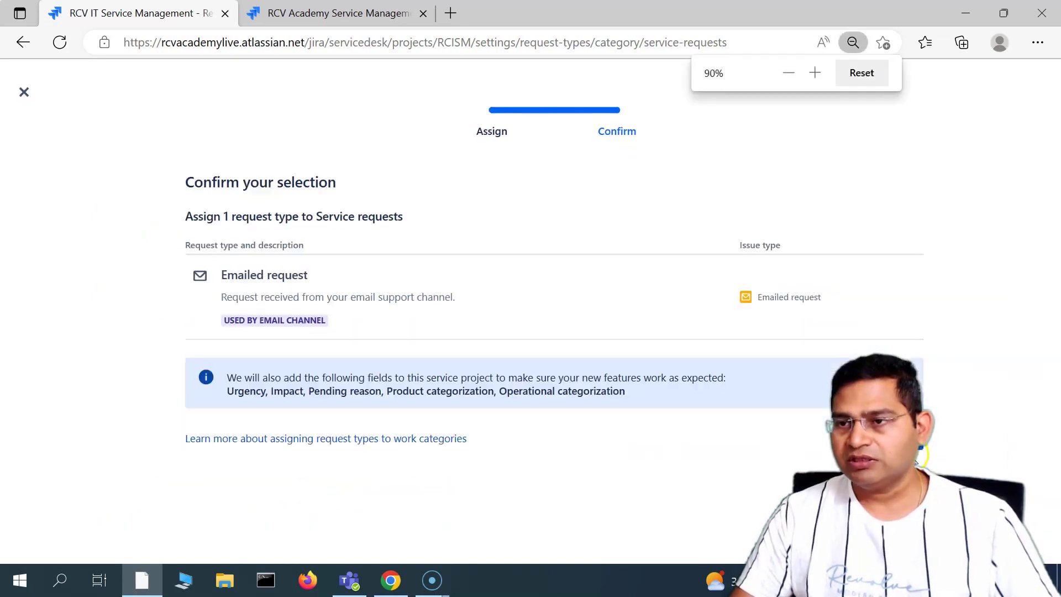
pyautogui.click(917, 442)
# Review the Service requests list, highlighting the 'Request types hidden from portal' heading.
pyautogui.hotkey('ctrl', '+')
pyautogui.hotkey('ctrl', '+')
pyautogui.hotkey('ctrl', '+')
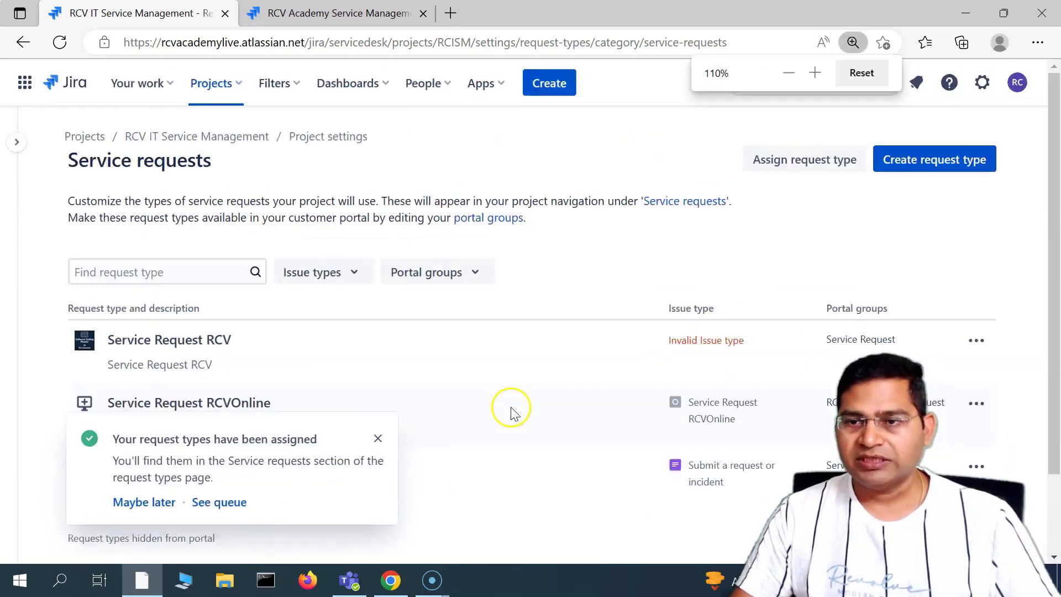
pyautogui.scroll(-2, 138, 437)
pyautogui.scroll(5, 310, 482)
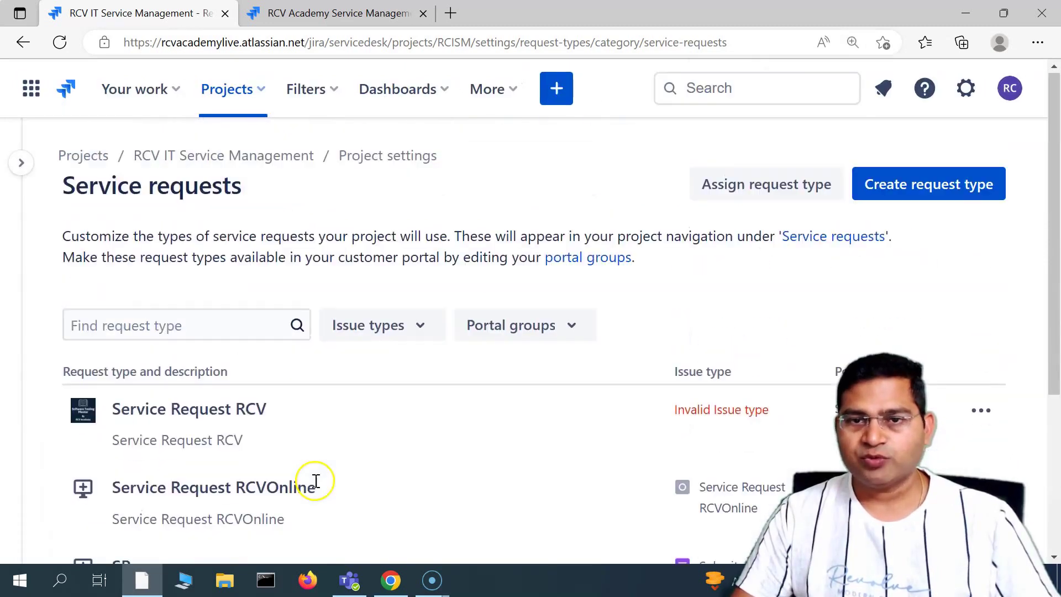
pyautogui.scroll(-3, 355, 445)
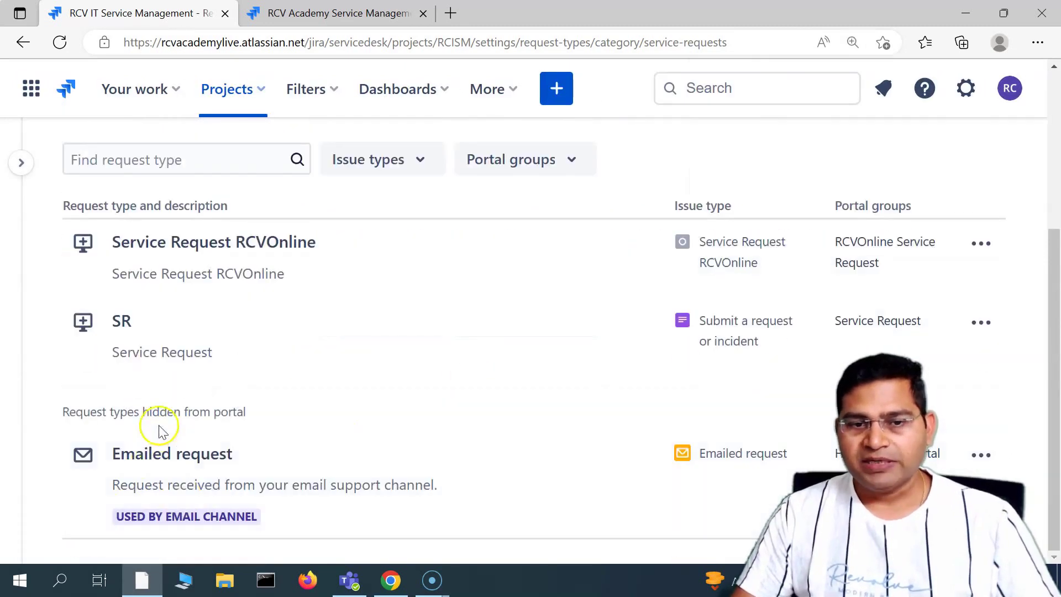
pyautogui.moveTo(129, 415); pyautogui.dragTo(297, 408)
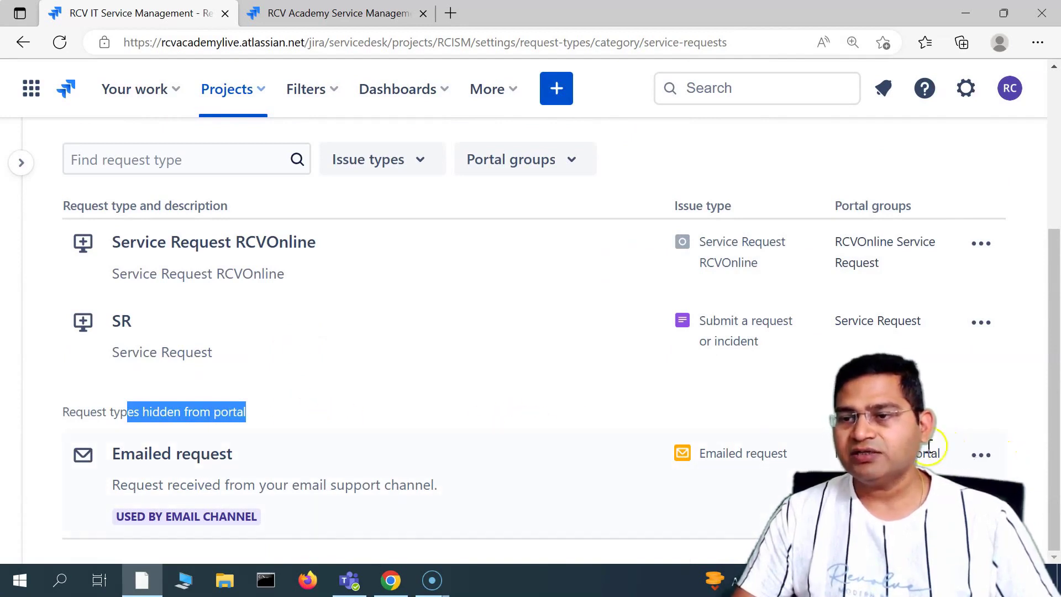
pyautogui.click(198, 411)
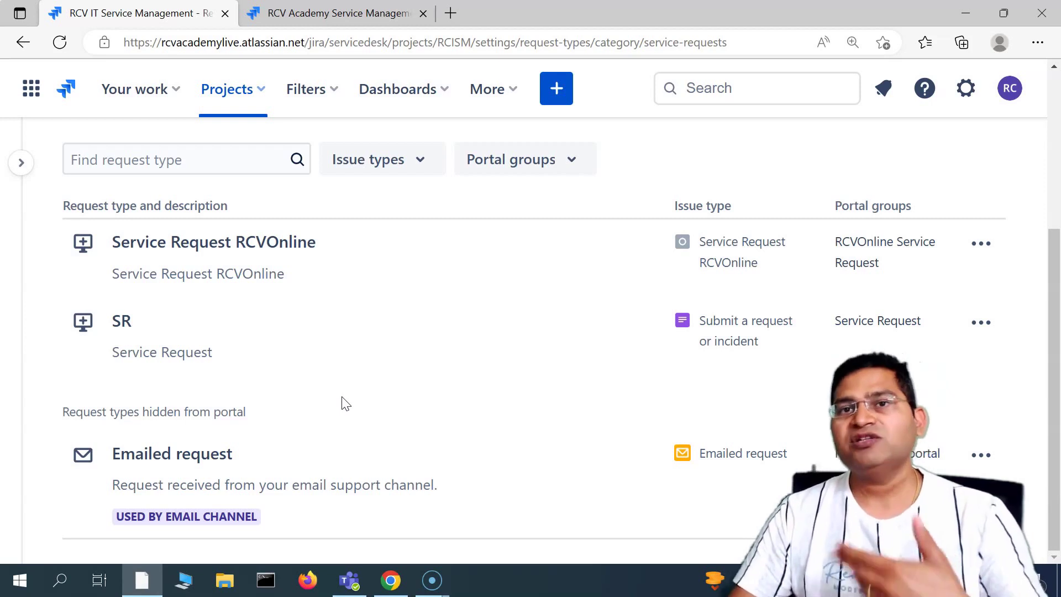
# Switch back from the portal to the Service requests settings and zoom to 150%.
pyautogui.click(348, 16)
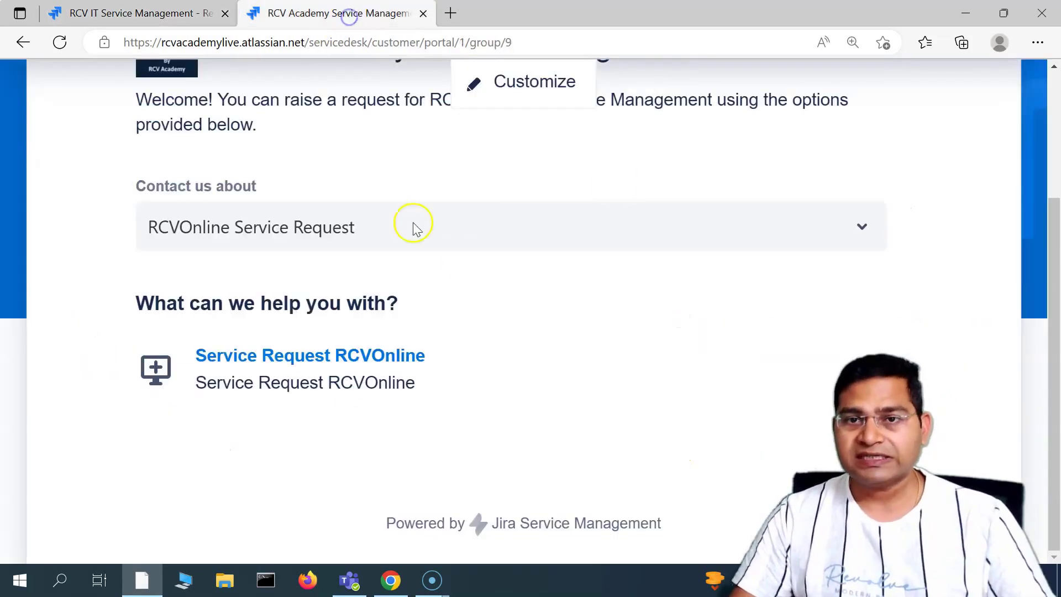
pyautogui.hotkey('ctrl', 'shift', 'Tab')
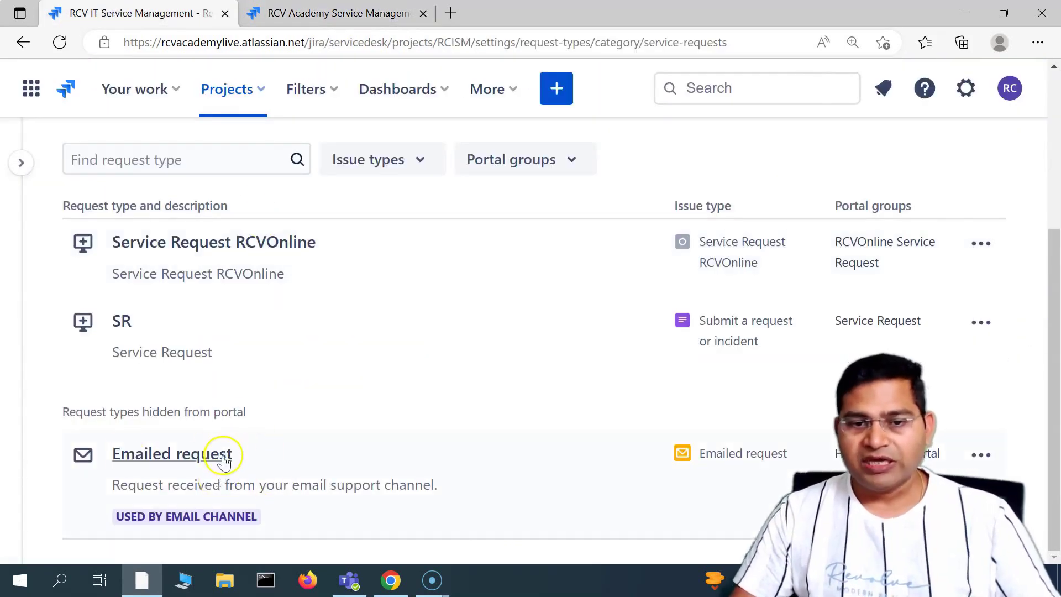
pyautogui.scroll(3, 492, 455)
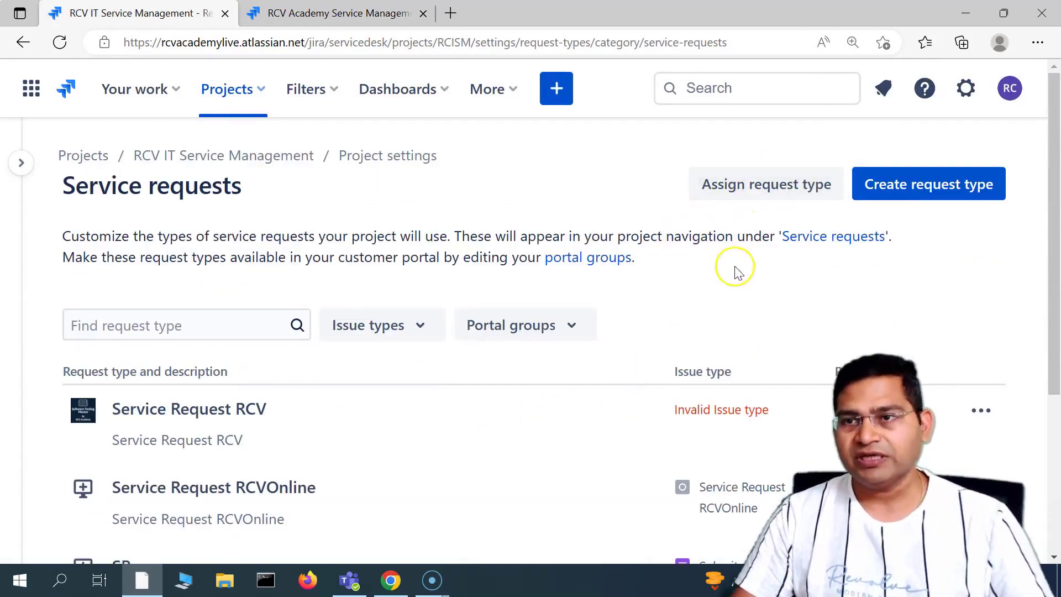
pyautogui.scroll(-3, 597, 446)
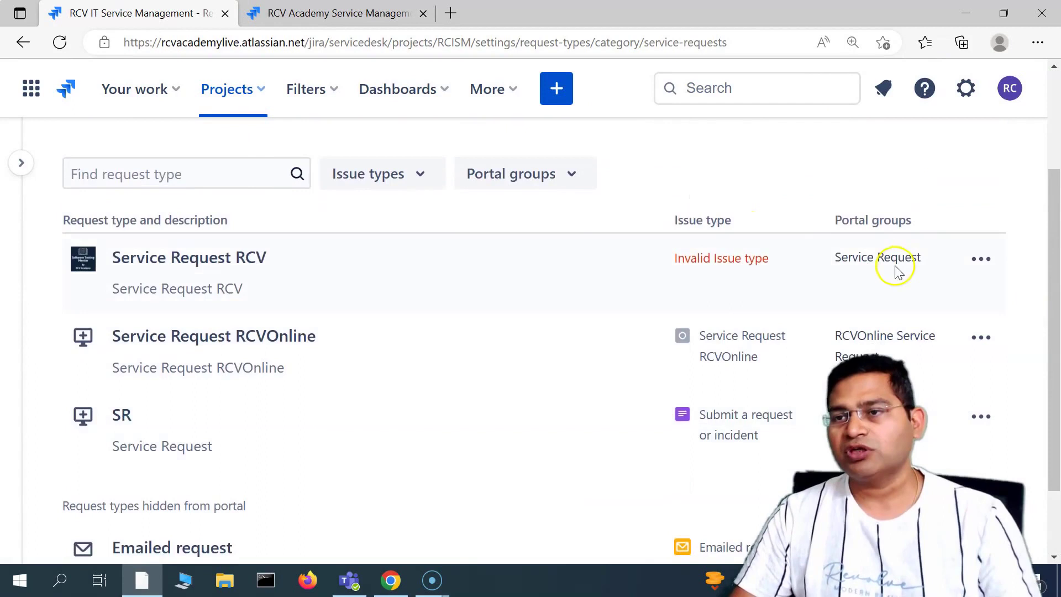
pyautogui.scroll(3, 452, 394)
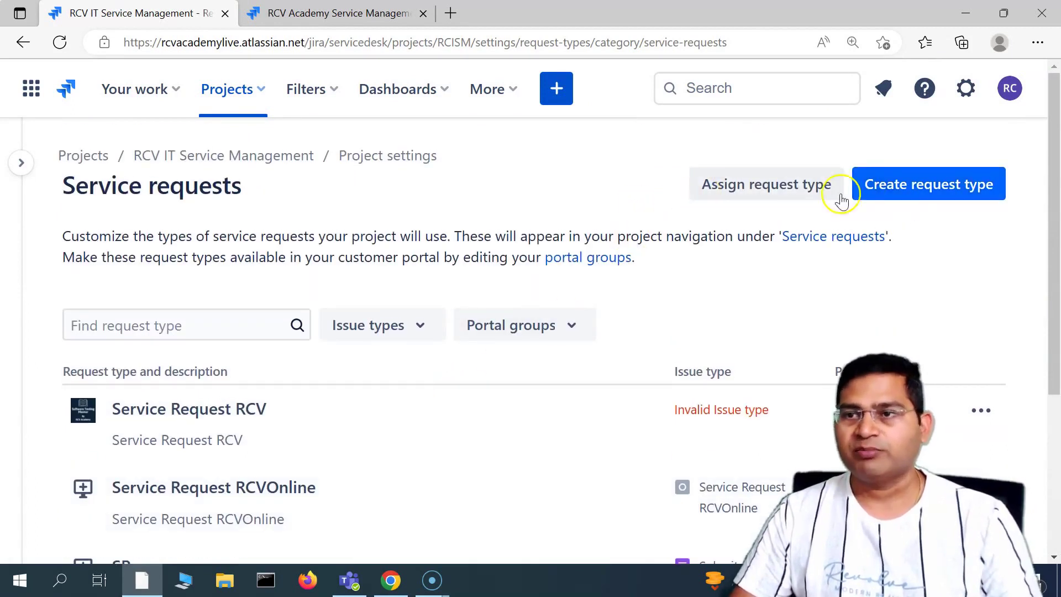
pyautogui.hotkey('ctrl', '+')
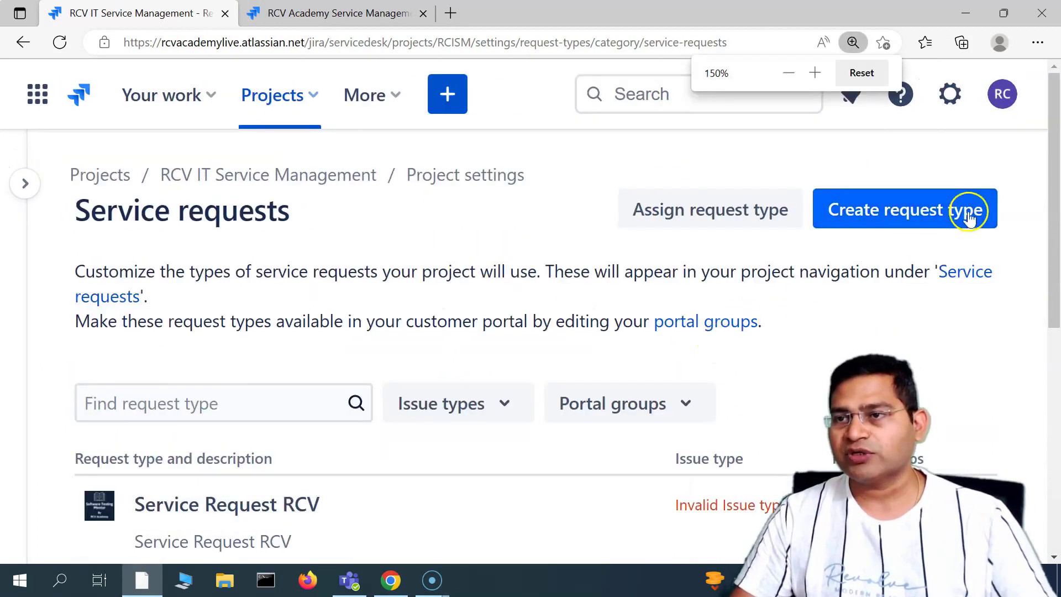
# Start a new request type with a trial name 'RCV On', then dismiss the form.
pyautogui.click(897, 217)
pyautogui.scroll(-1, 393, 289)
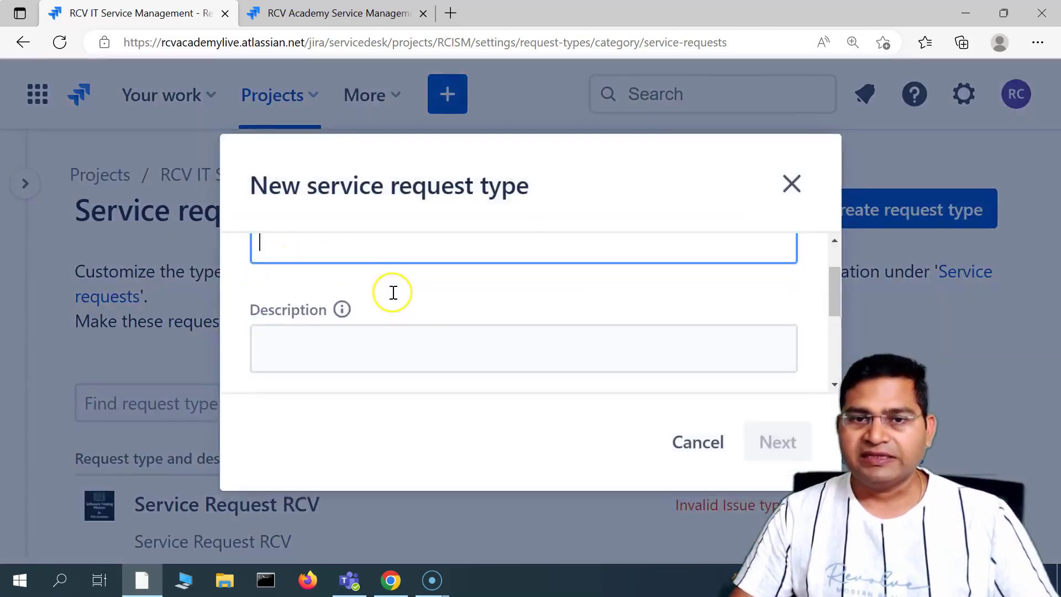
pyautogui.click(320, 267)
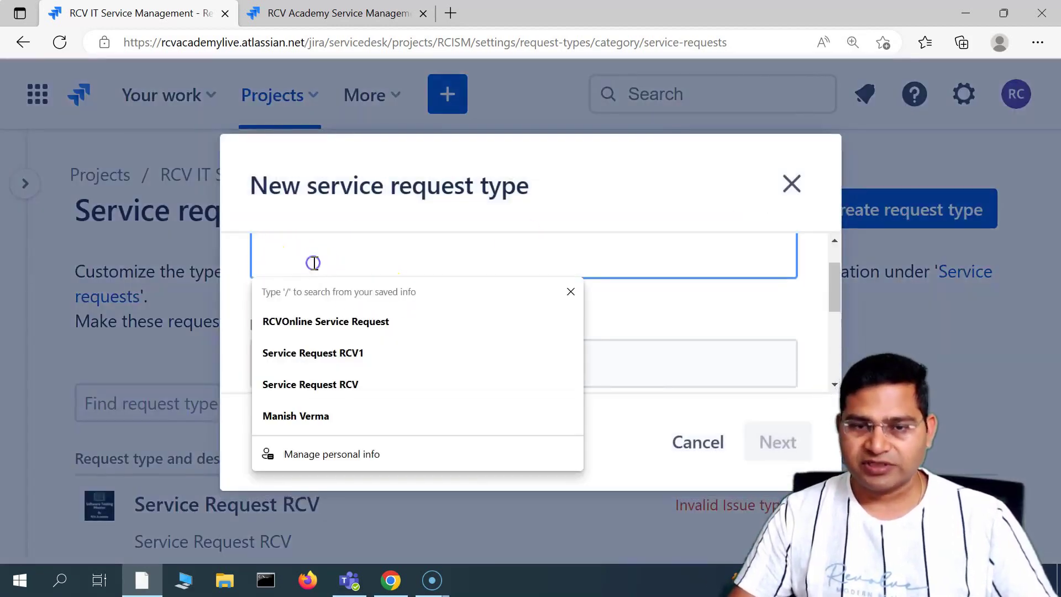
pyautogui.write('RCV ')
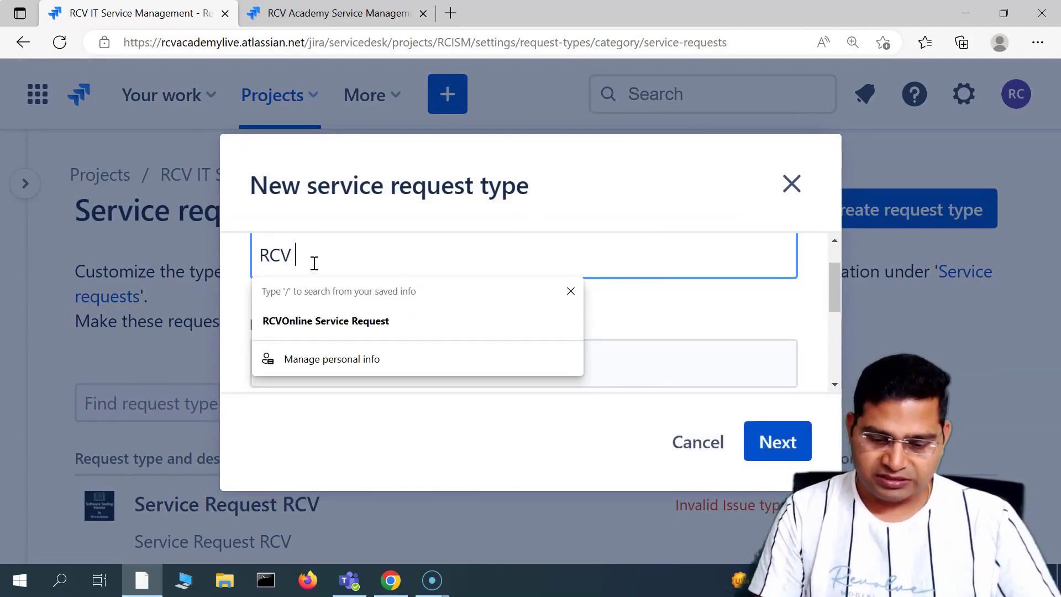
pyautogui.write('Online Inci')
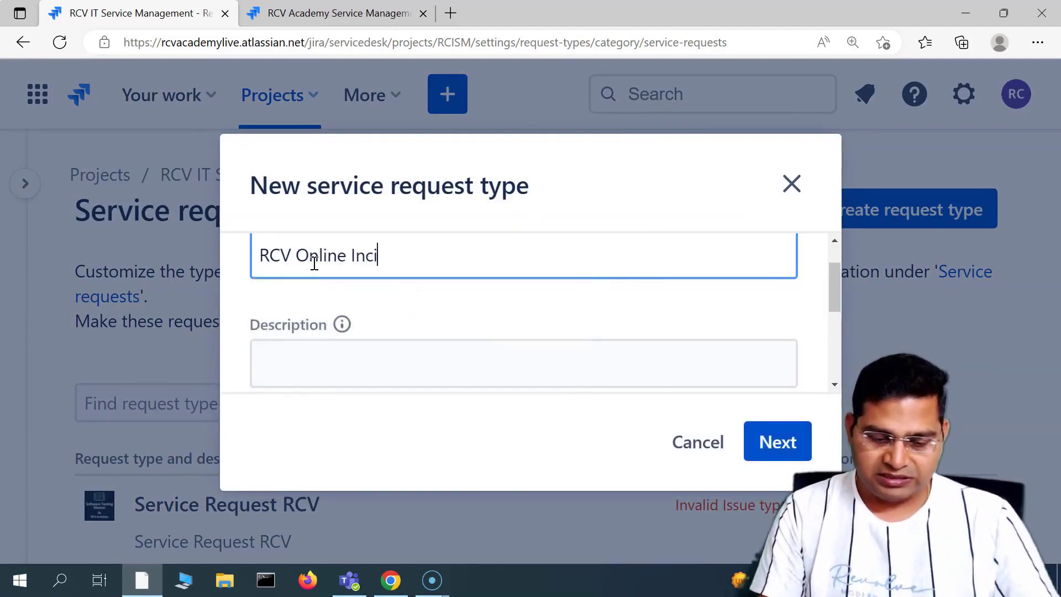
pyautogui.moveTo(483, 255); pyautogui.dragTo(164, 258)
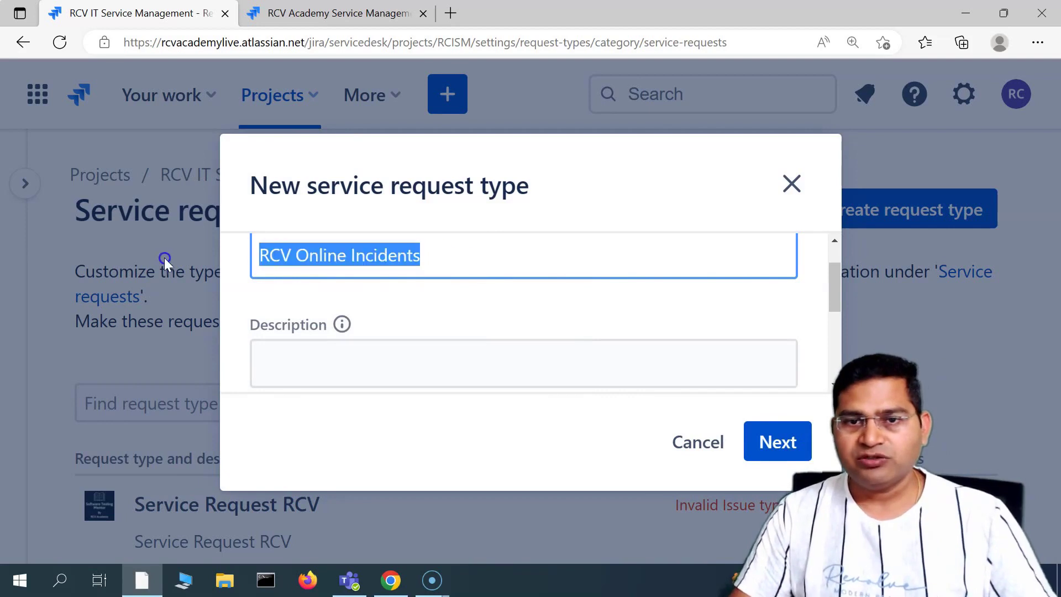
pyautogui.click(161, 258)
# Reopen the form, name it 'RCV Online Incidents' and review the workflow issue types.
pyautogui.click(869, 212)
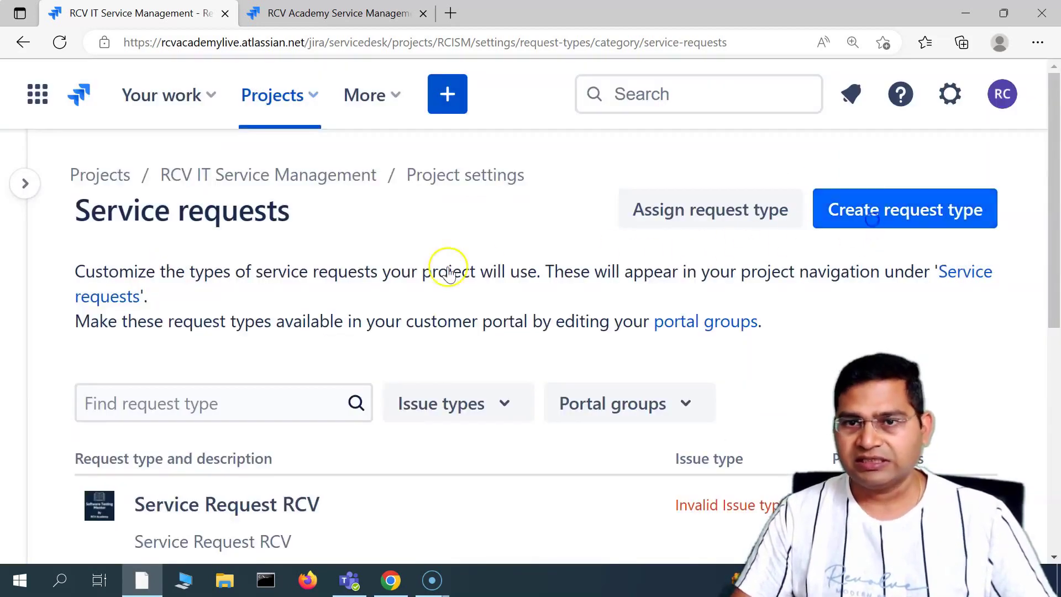
pyautogui.write('RCV Online')
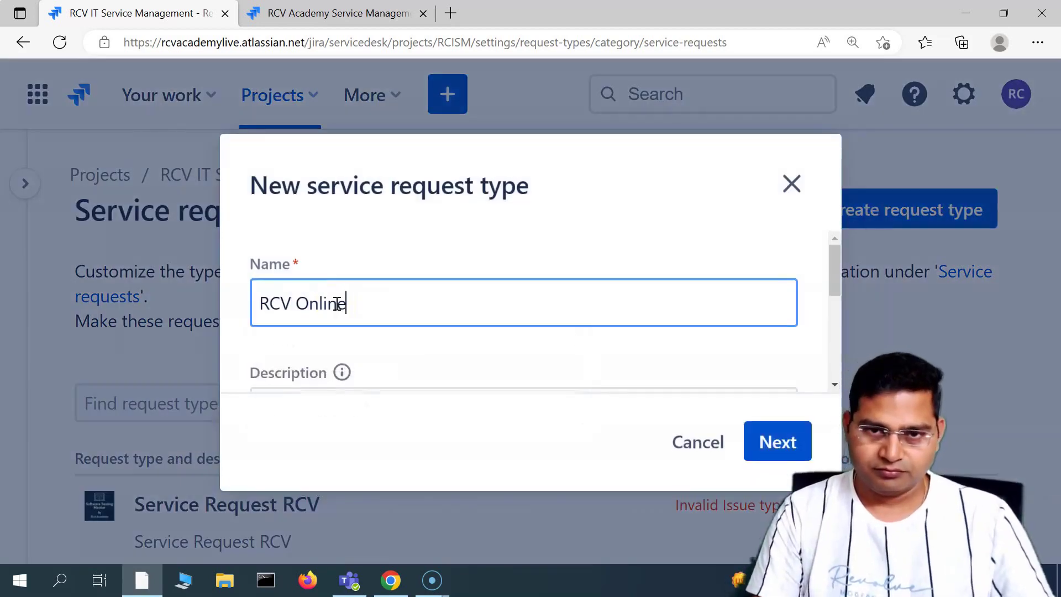
pyautogui.write(' Incidents')
pyautogui.scroll(-5, 335, 370)
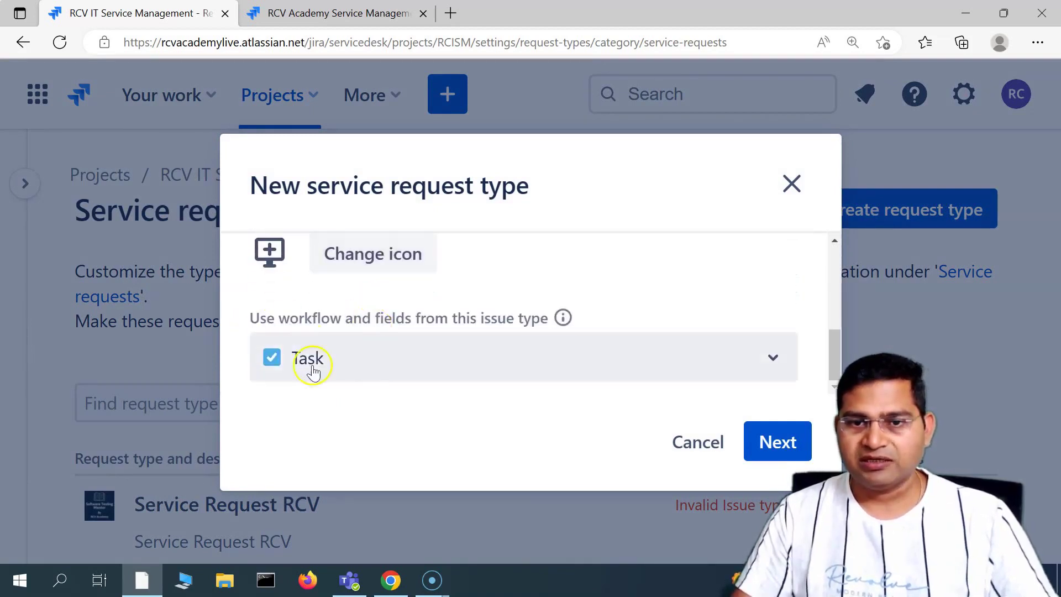
pyautogui.click(332, 363)
pyautogui.hotkey('ctrl', '-')
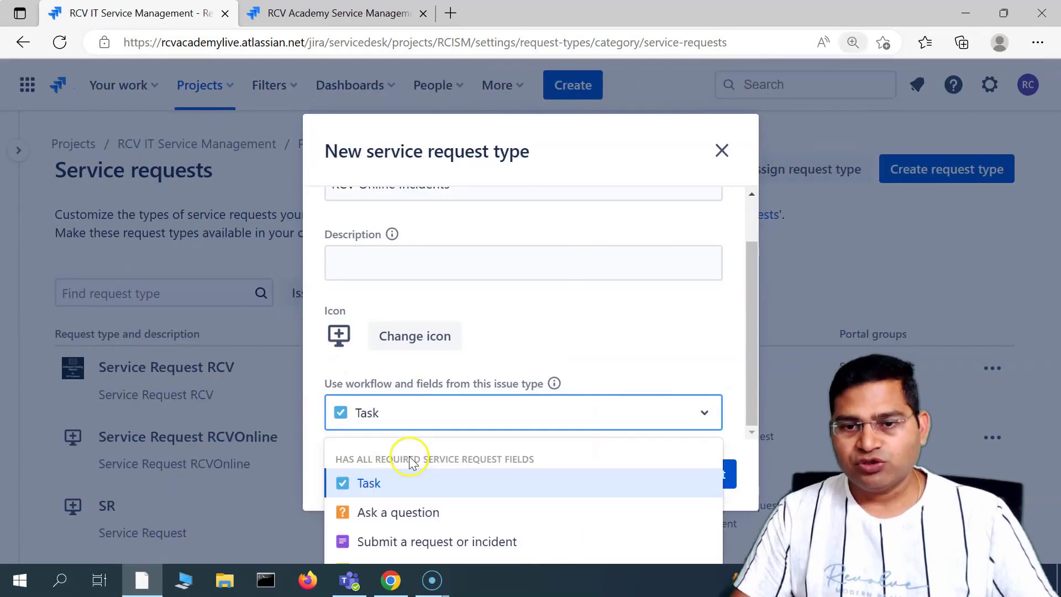
pyautogui.scroll(2, 431, 358)
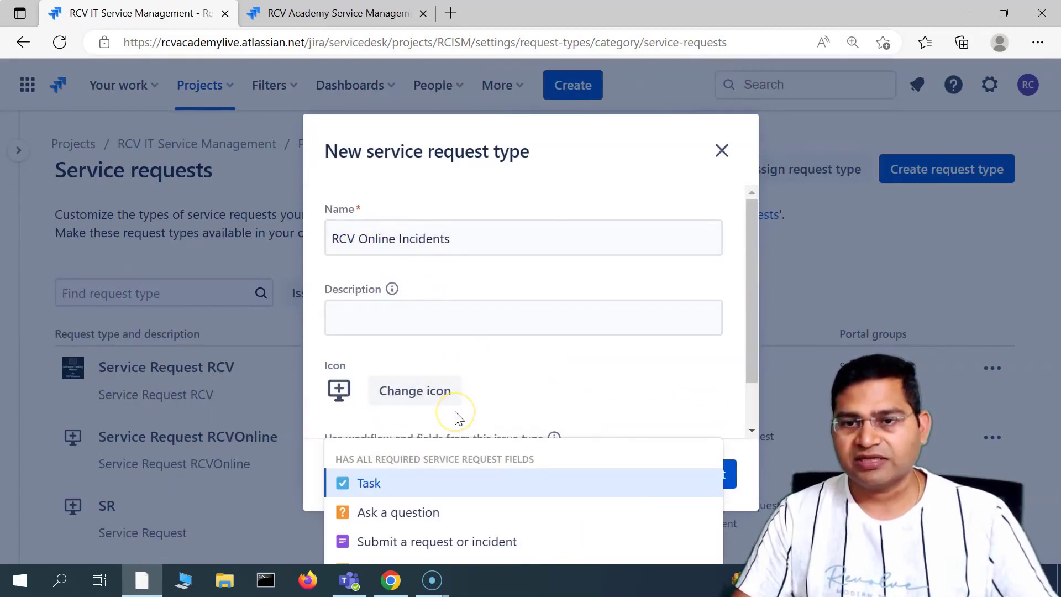
pyautogui.hotkey('ctrl', '-')
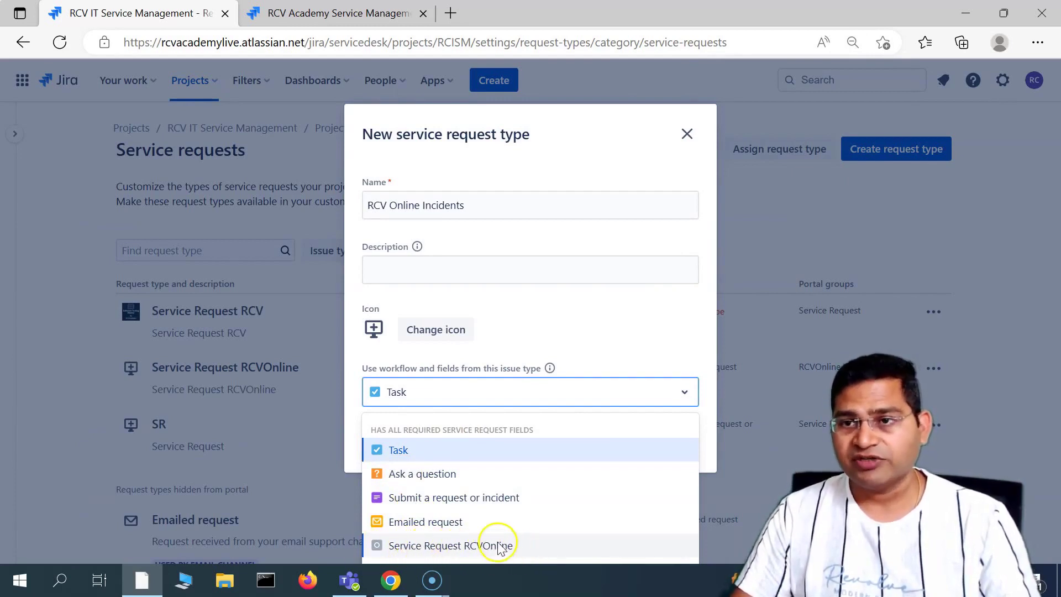
# Restart the request type form and name it 'RCV Online Incident'.
pyautogui.click(687, 134)
pyautogui.click(871, 117)
pyautogui.click(440, 209)
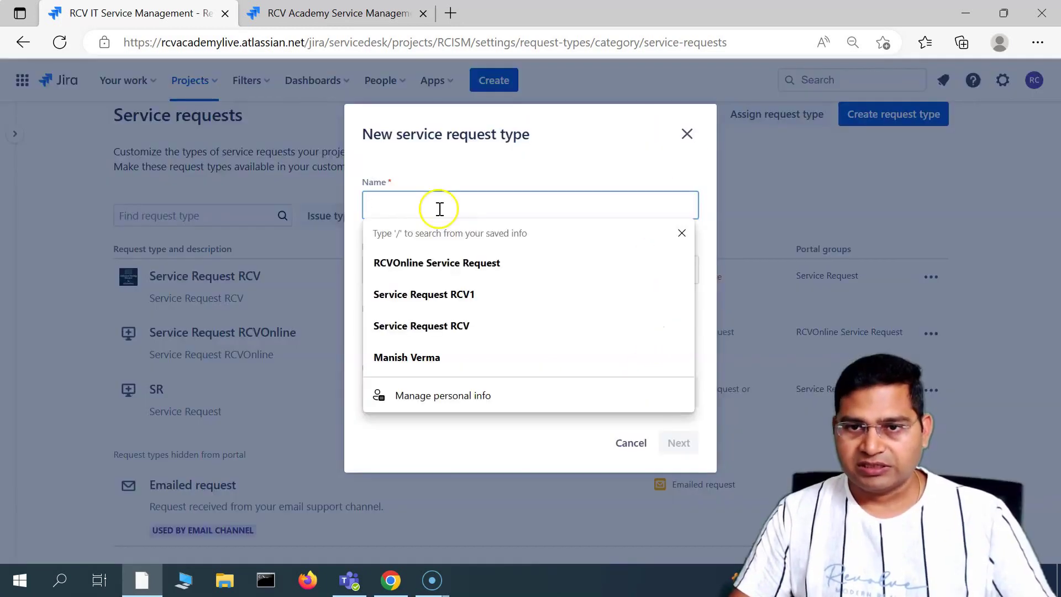
pyautogui.write('Incident')
pyautogui.press('Home')
pyautogui.write('RCV Online')
pyautogui.click(474, 392)
# Add the default service request issue type as workflow, then cancel the draft.
pyautogui.scroll(-3, 442, 475)
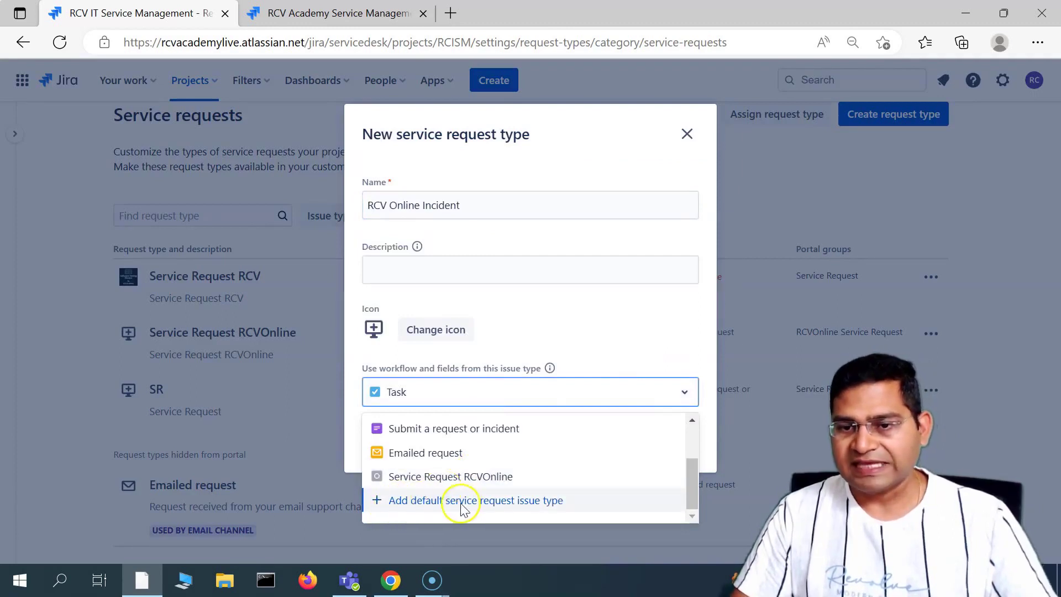
pyautogui.click(553, 500)
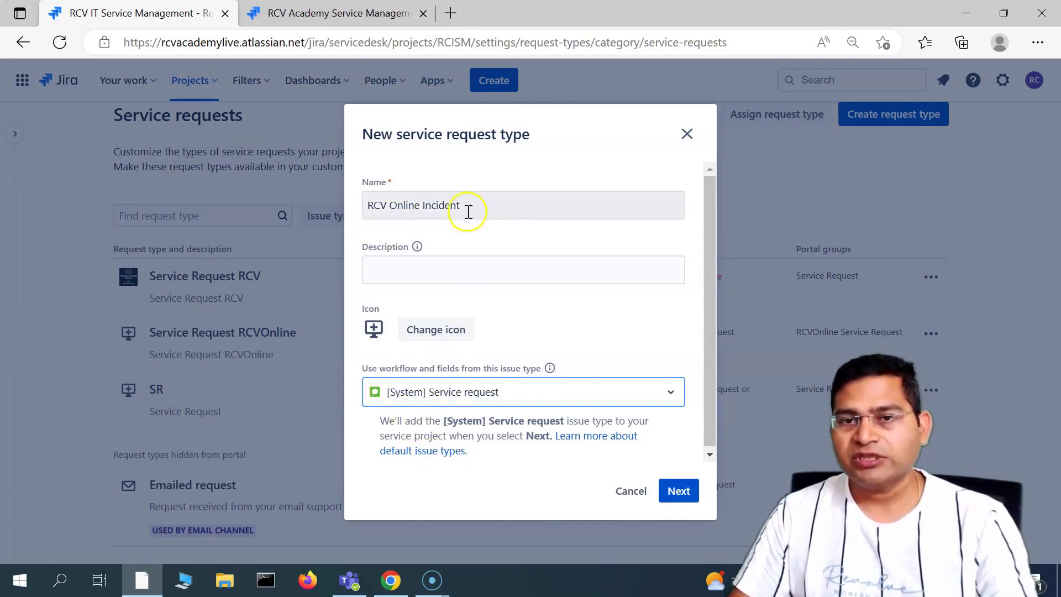
pyautogui.moveTo(464, 206); pyautogui.dragTo(370, 207)
pyautogui.click(620, 497)
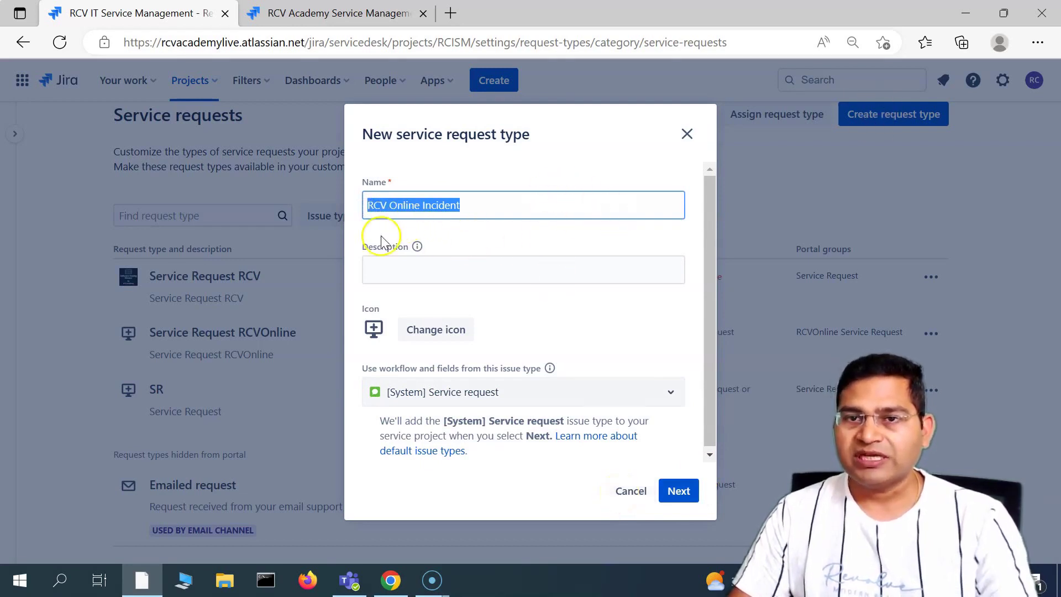
pyautogui.click(614, 486)
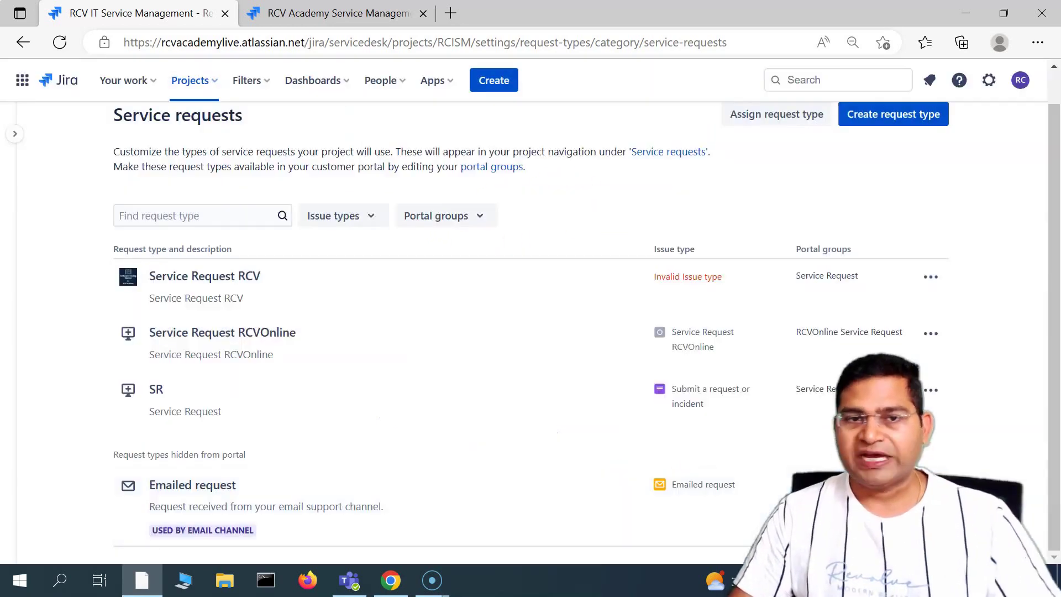
# Expand the sidebar, browse Service requests, Incidents and Problems, then start a new incident request type.
pyautogui.click(15, 134)
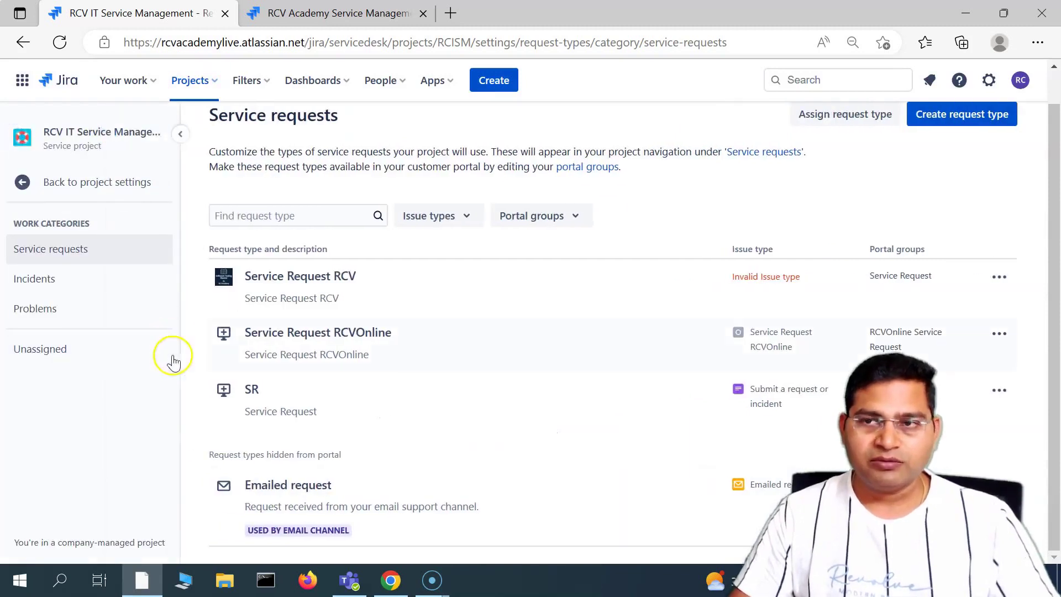
pyautogui.hotkey('ctrl', '0')
pyautogui.click(42, 306)
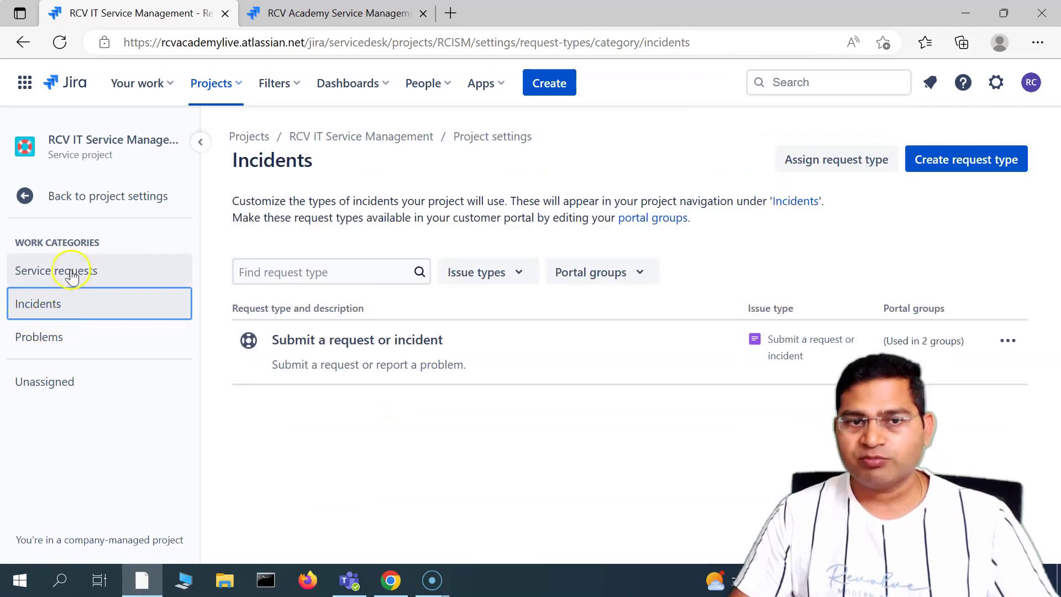
pyautogui.click(72, 272)
pyautogui.click(62, 309)
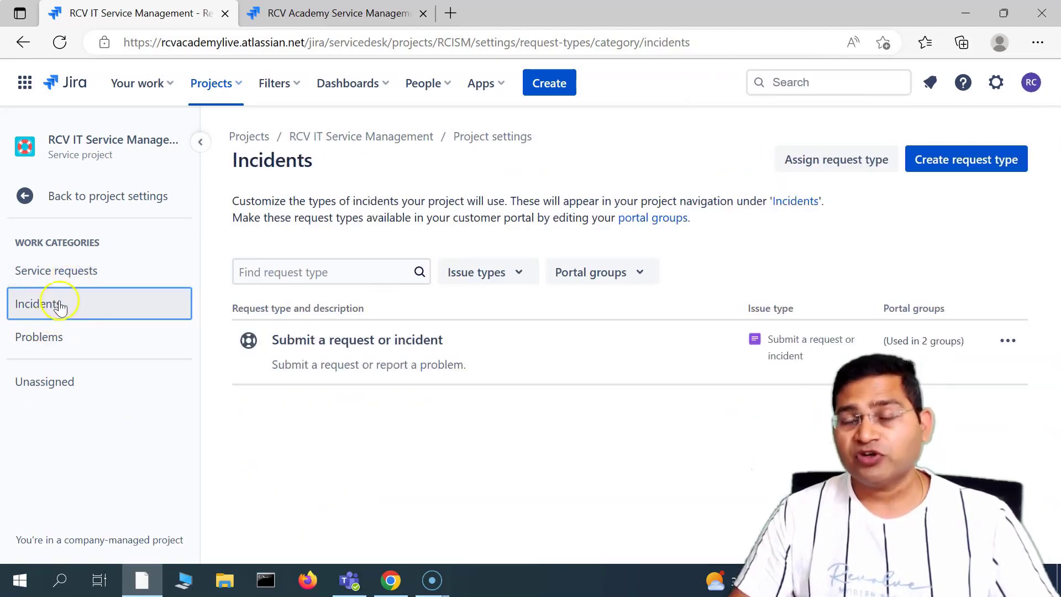
pyautogui.click(66, 344)
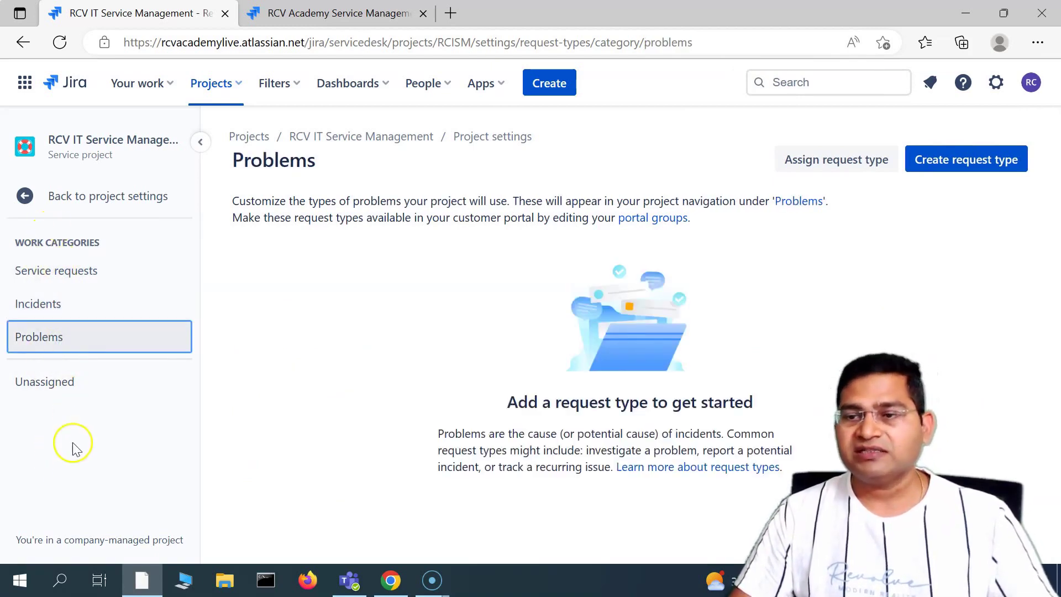
pyautogui.click(72, 281)
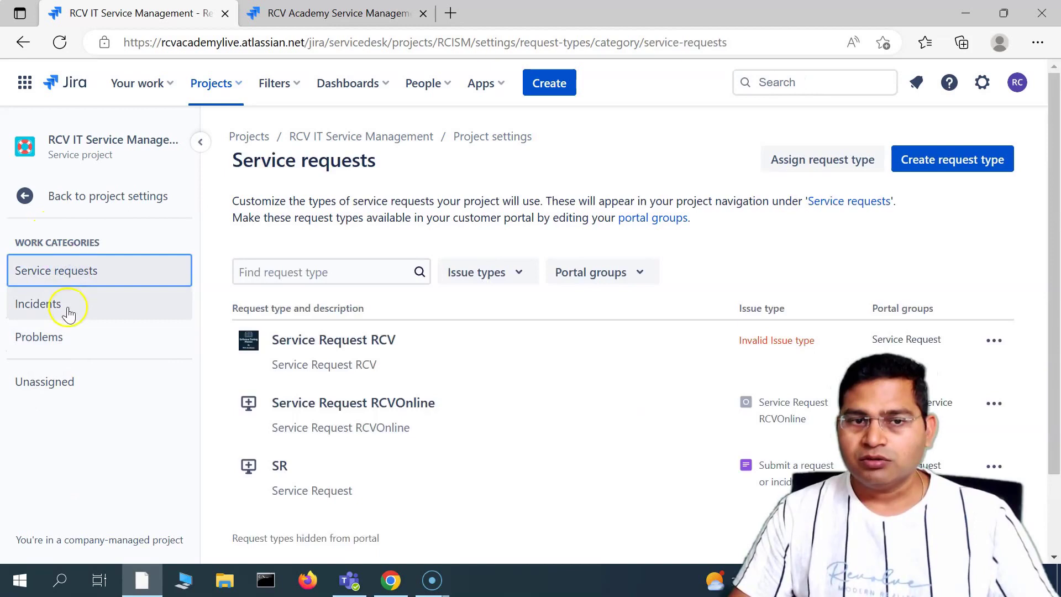
pyautogui.click(68, 311)
pyautogui.click(963, 162)
# Choose 'Add default incident issue type' so [System] Incident supplies the workflow and fields.
pyautogui.scroll(-1, 475, 409)
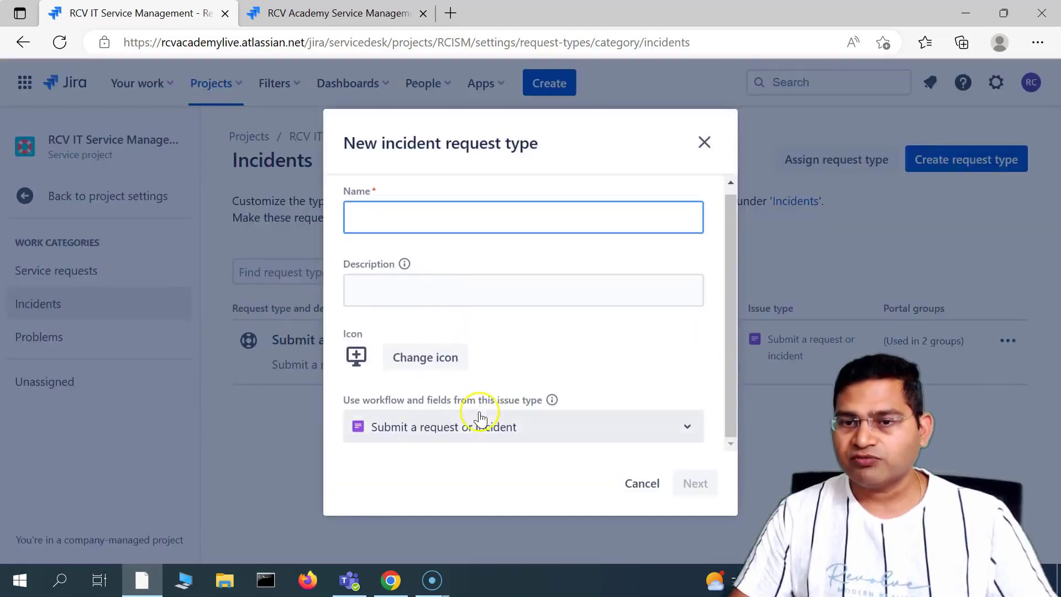
pyautogui.click(478, 438)
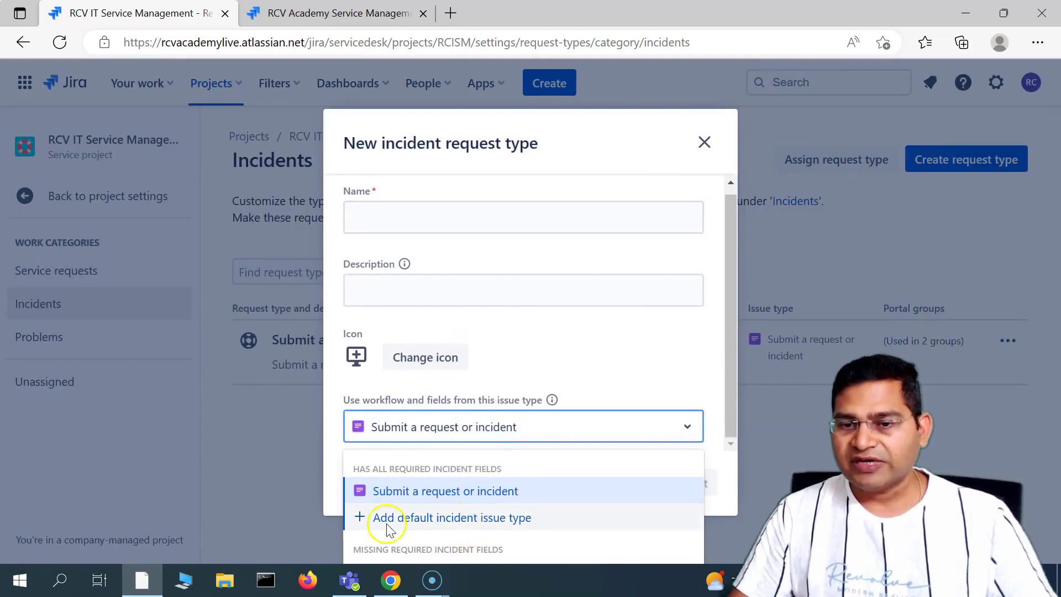
pyautogui.click(458, 520)
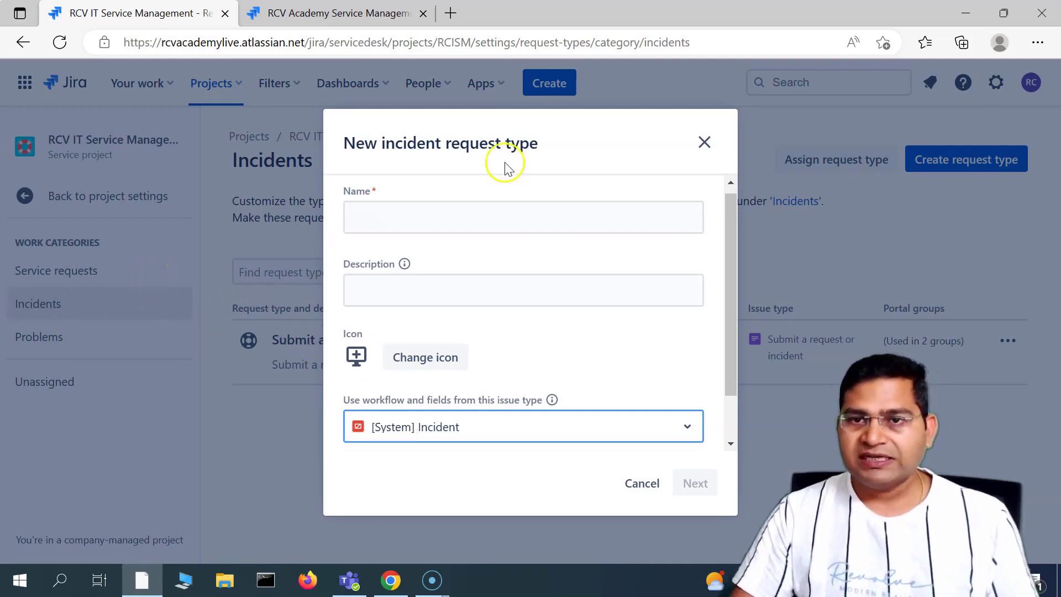
# Reopen the New incident request type form and enter a name starting 'RCV Onli'.
pyautogui.click(705, 143)
pyautogui.hotkey('ctrl', '+')
pyautogui.hotkey('ctrl', '+')
pyautogui.click(975, 177)
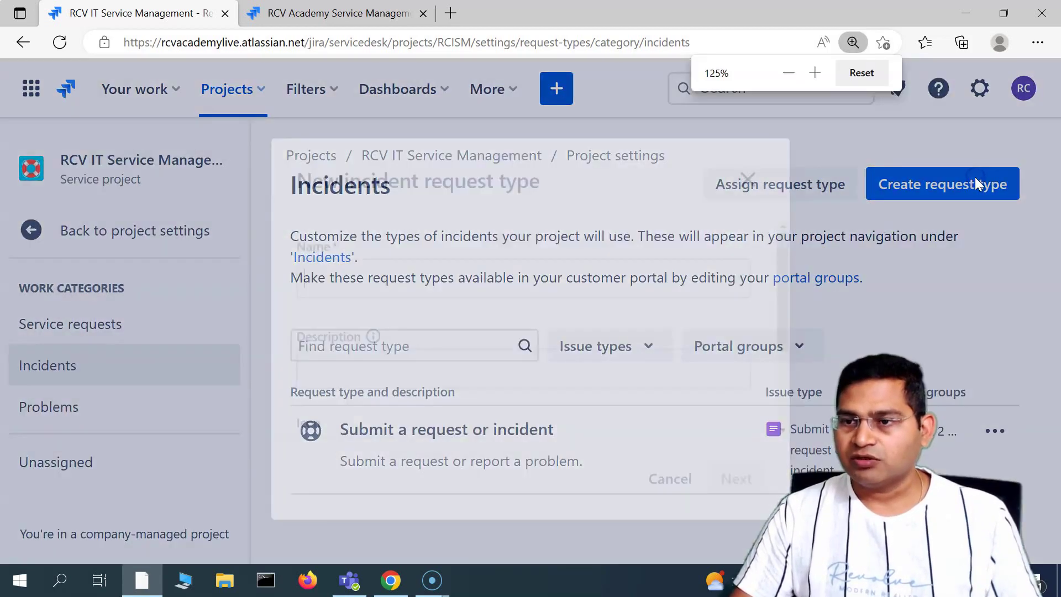
pyautogui.click(457, 274)
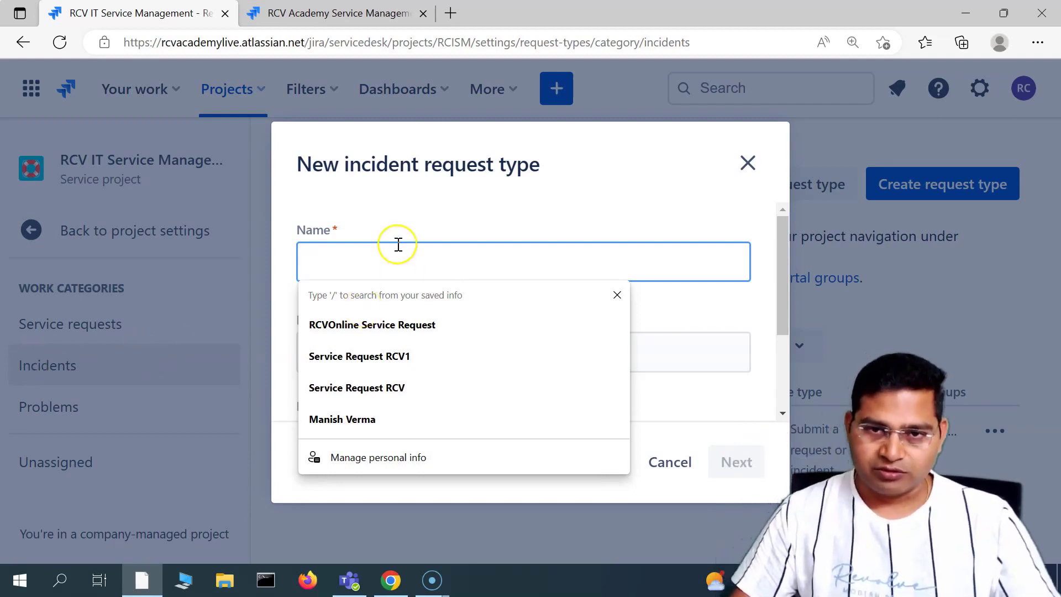
pyautogui.write('RCV')
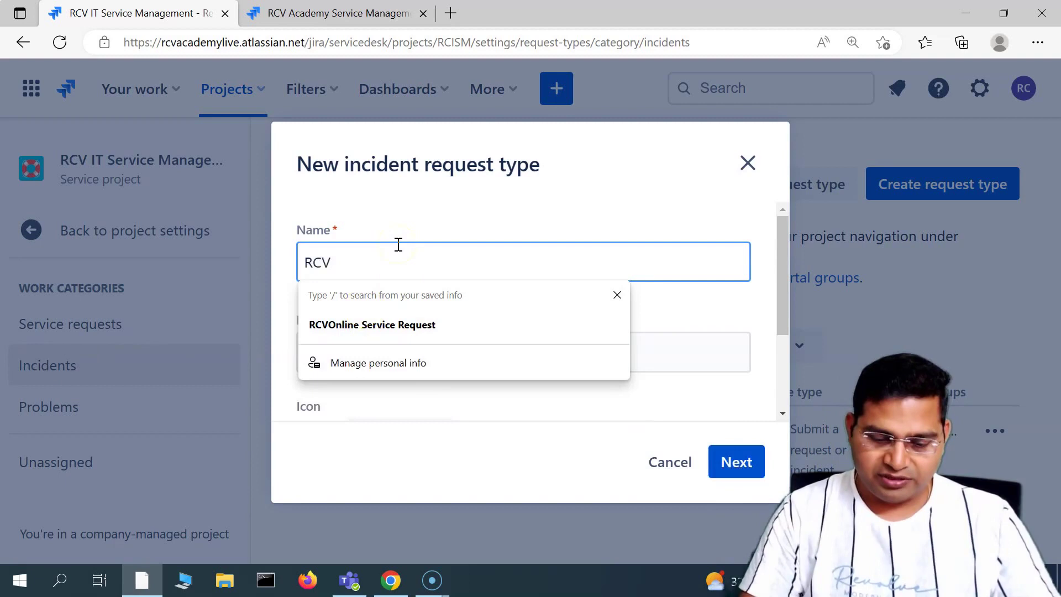
pyautogui.write(' Online Incidents')
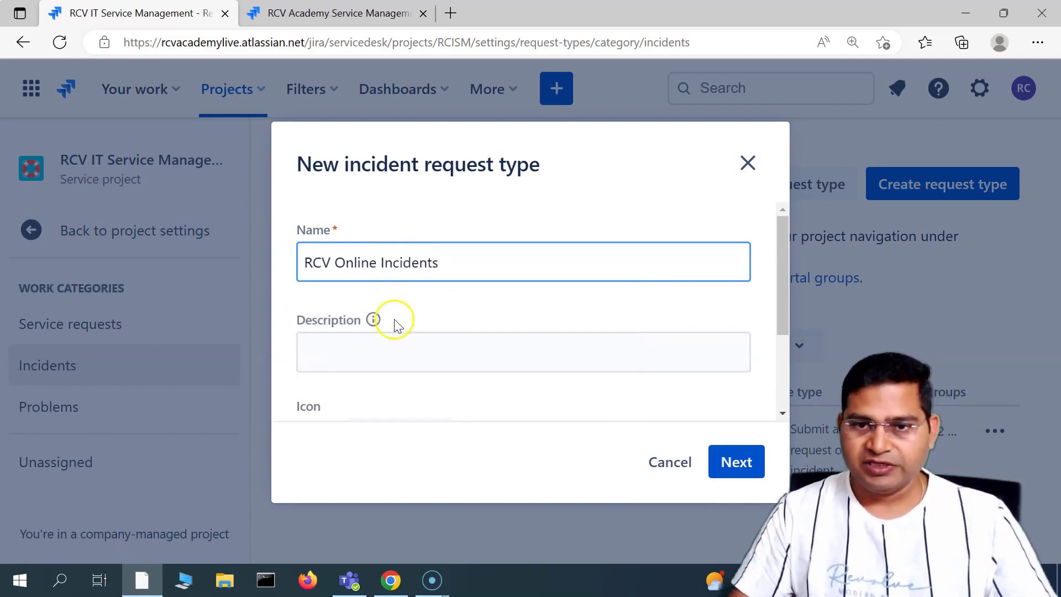
pyautogui.scroll(-3, 396, 325)
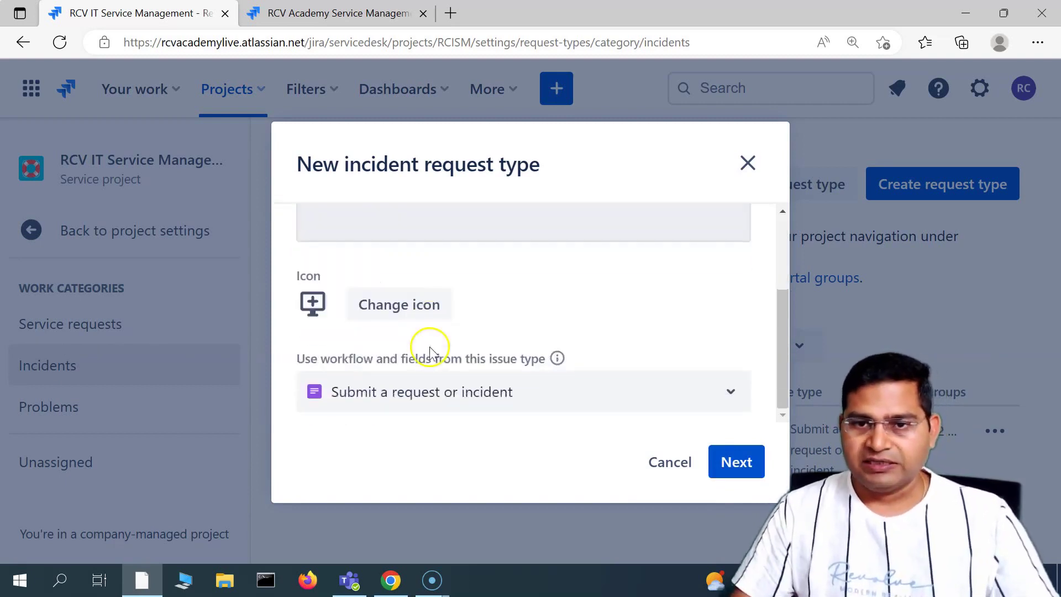
# Set the incident request type's icon to the wrench-and-screwdriver default avatar.
pyautogui.click(408, 318)
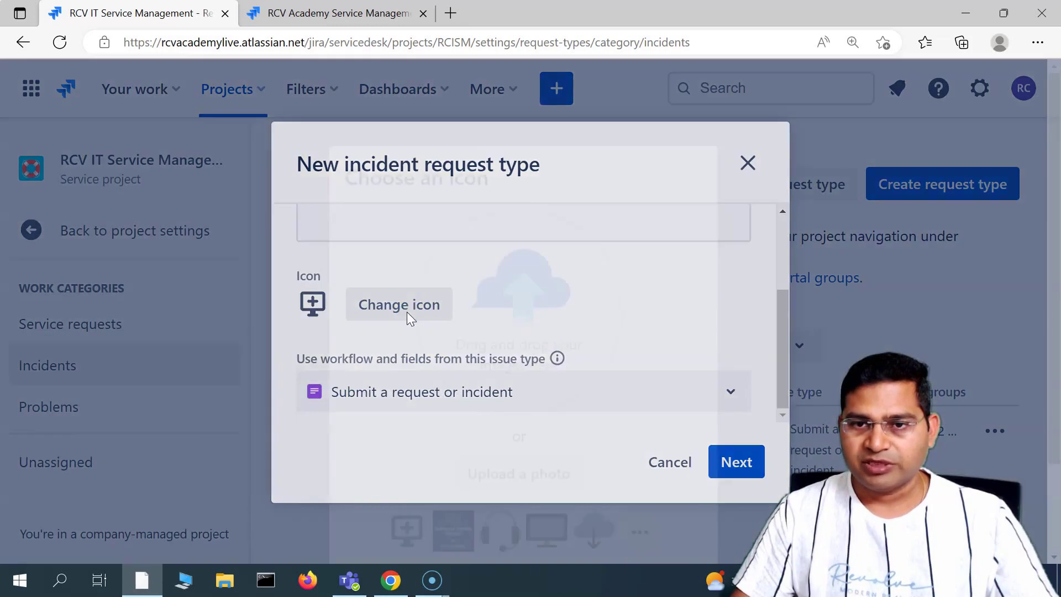
pyautogui.click(639, 505)
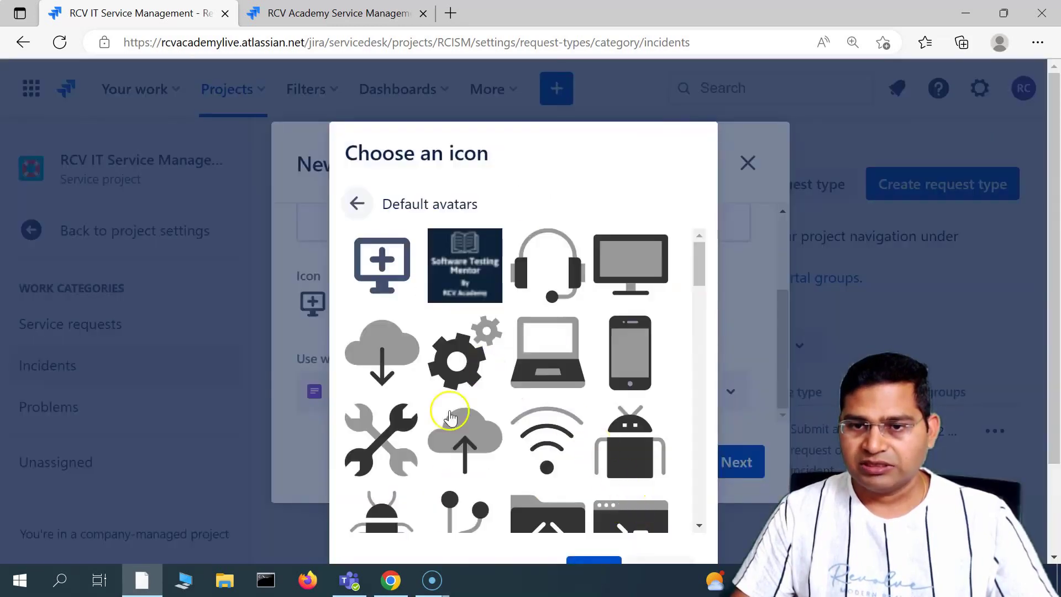
pyautogui.click(412, 415)
pyautogui.scroll(-3, 411, 414)
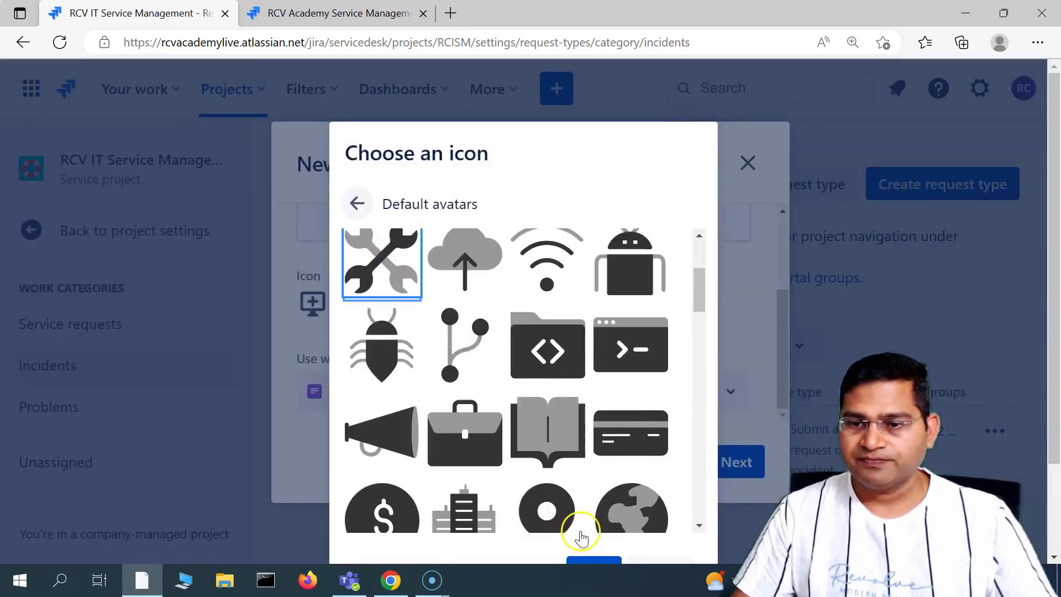
pyautogui.click(594, 560)
pyautogui.scroll(-3, 378, 365)
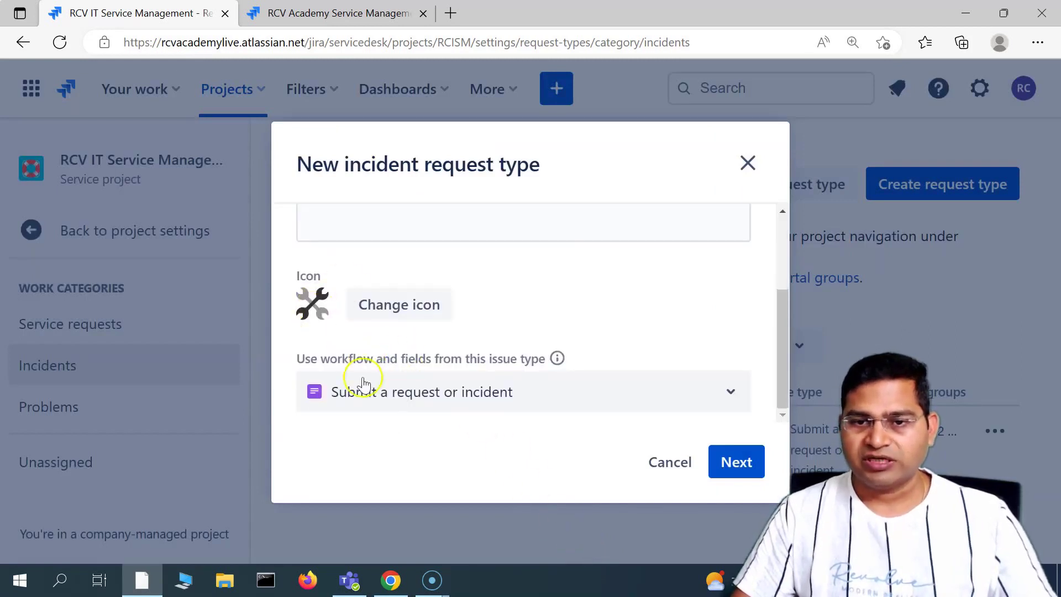
# Choose 'Add default incident issue type' so the request type uses [System] Incident, then continue.
pyautogui.click(510, 395)
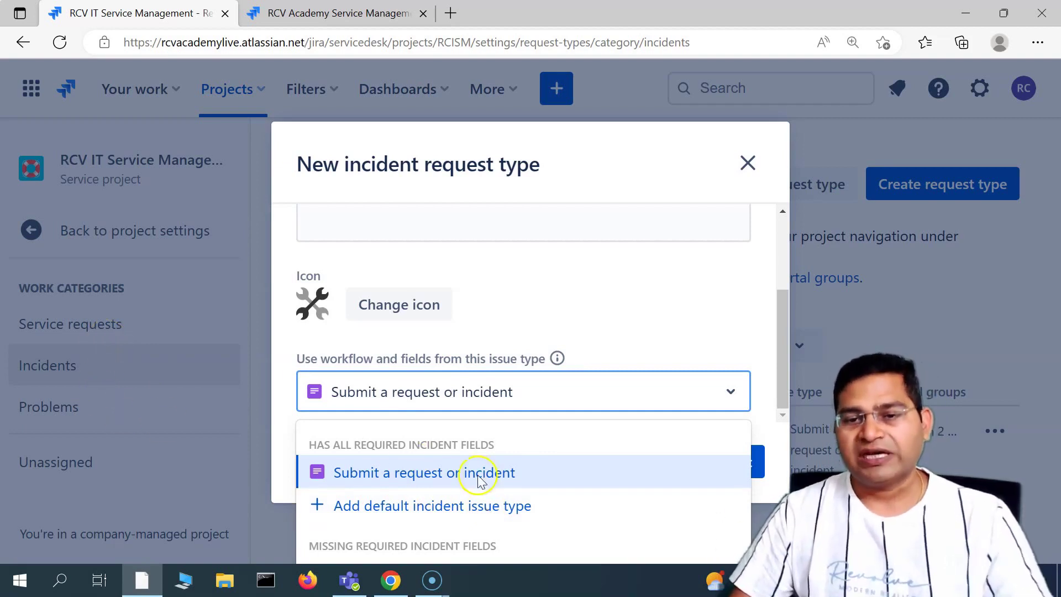
pyautogui.click(367, 505)
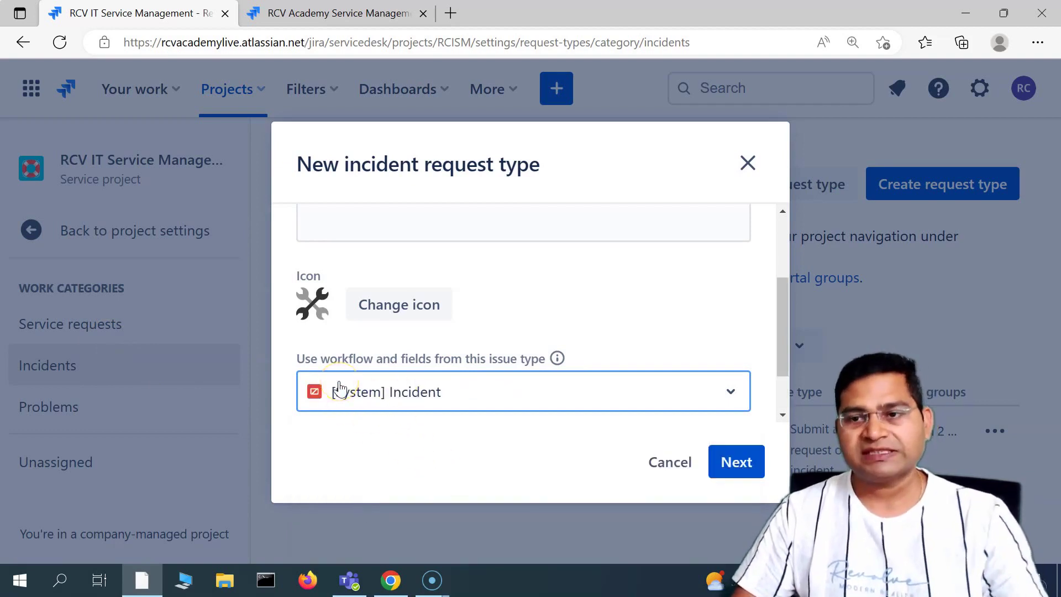
pyautogui.click(747, 462)
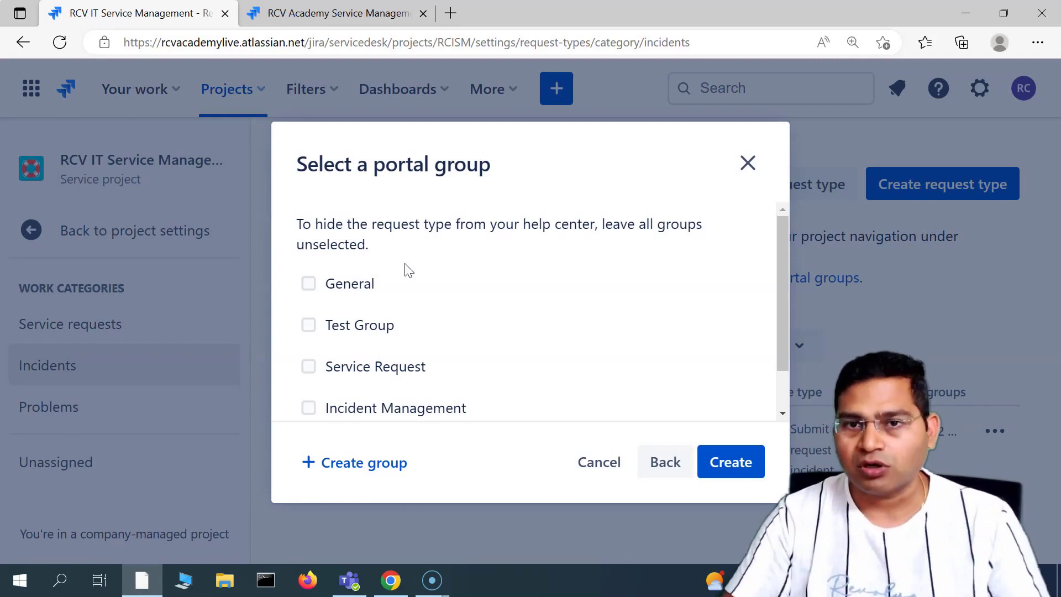
# Create a new 'RCVOnline Incidents' portal group and create the RCV Online Incidents request type in it.
pyautogui.scroll(-1, 433, 279)
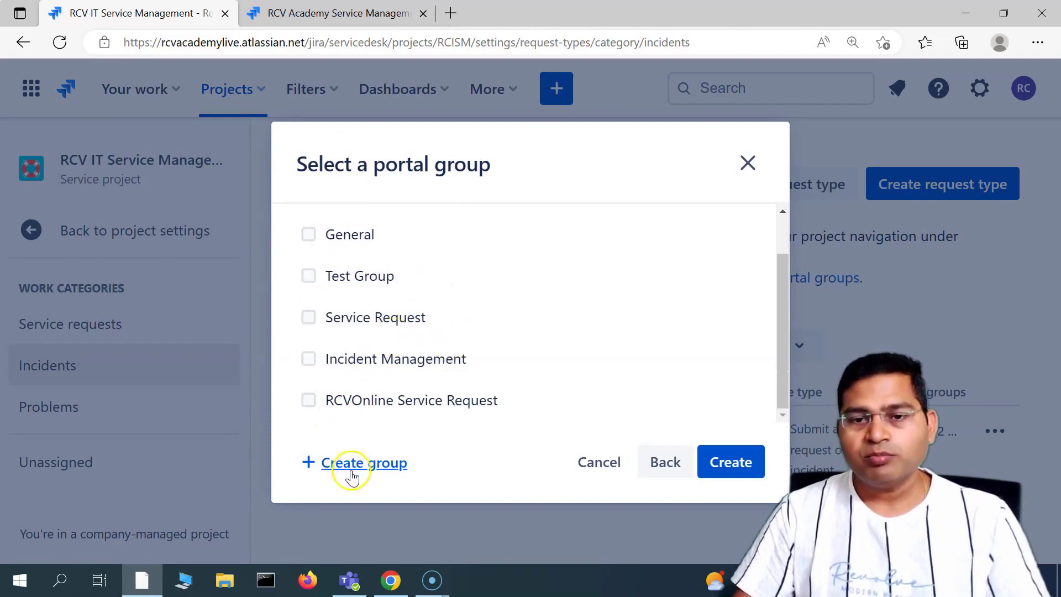
pyautogui.click(375, 475)
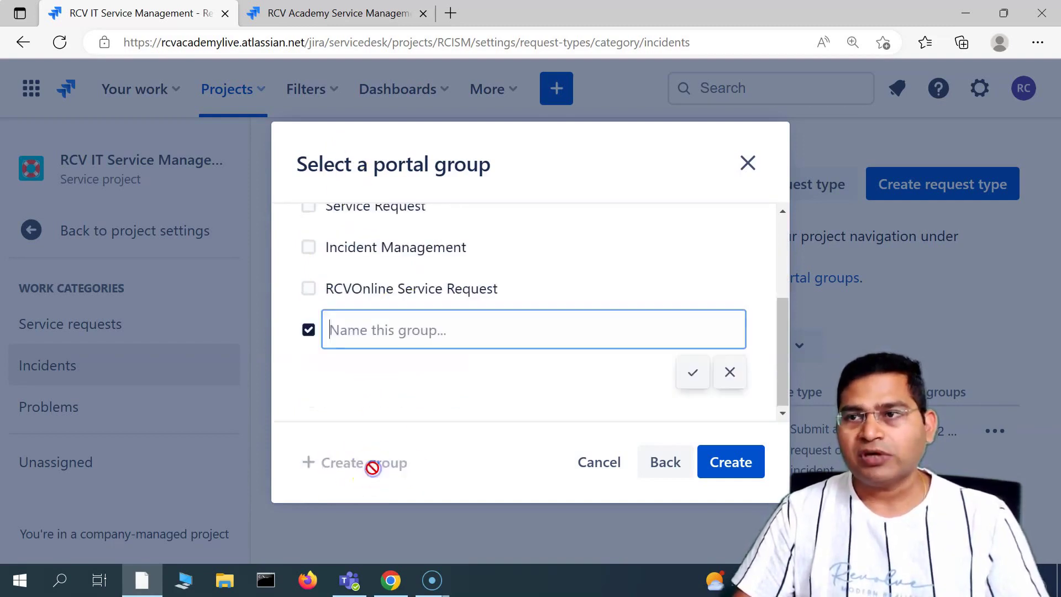
pyautogui.click(401, 333)
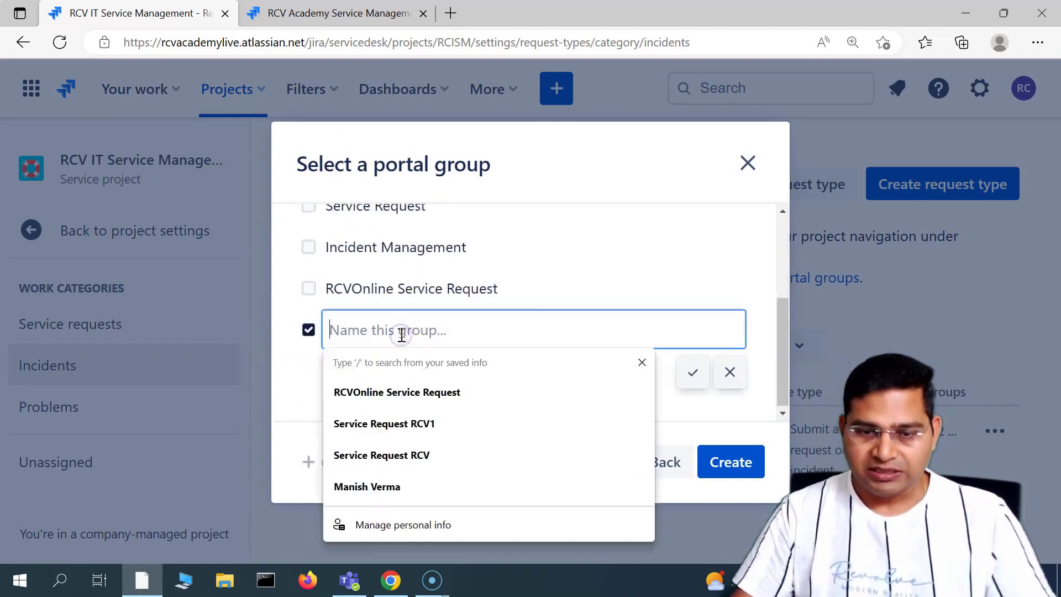
pyautogui.write('RCVOnline')
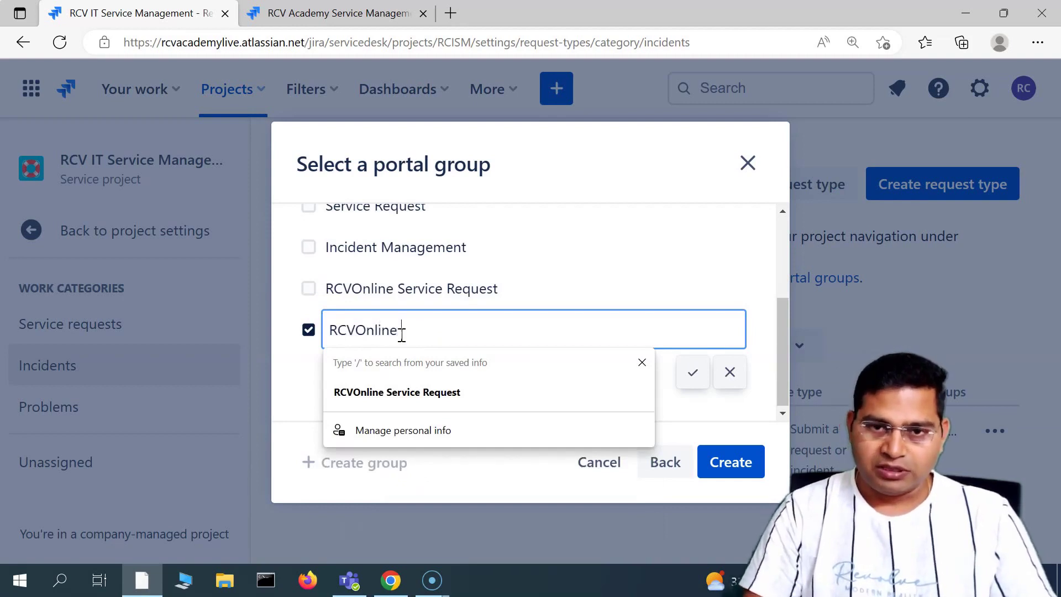
pyautogui.write(' Incidents')
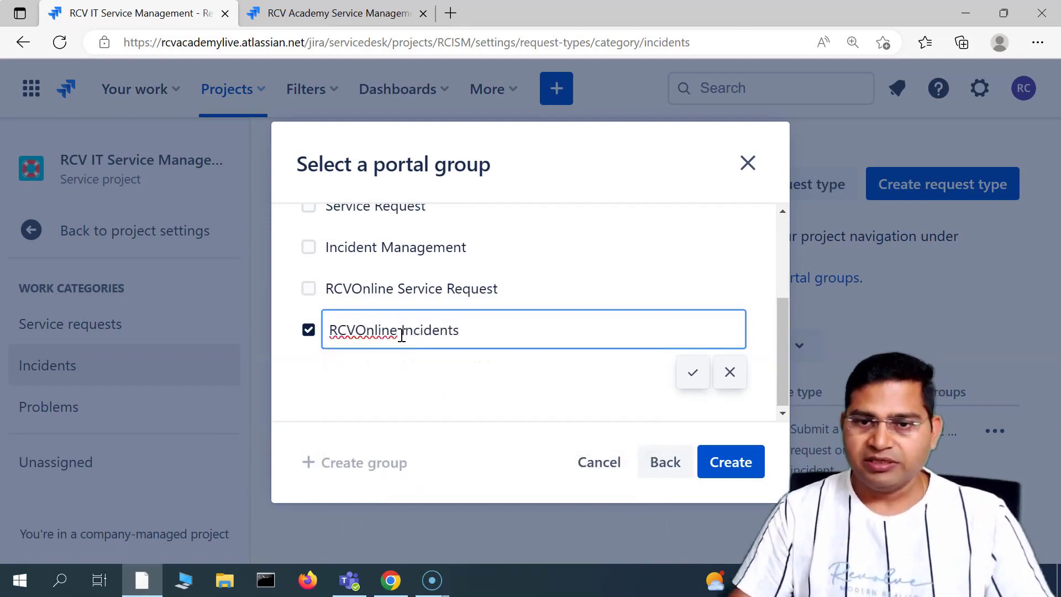
pyautogui.click(693, 372)
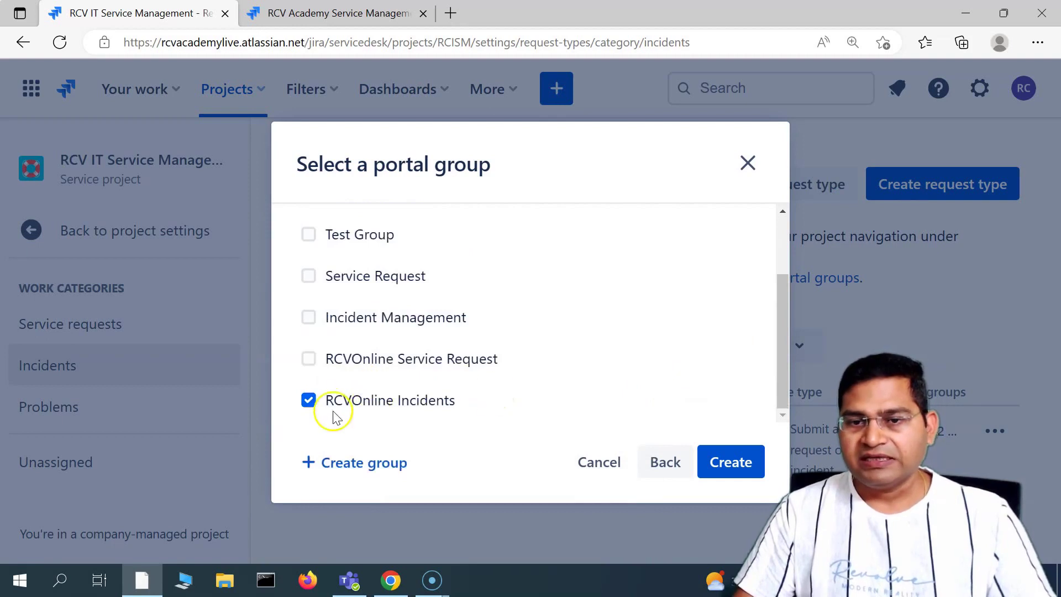
pyautogui.click(737, 466)
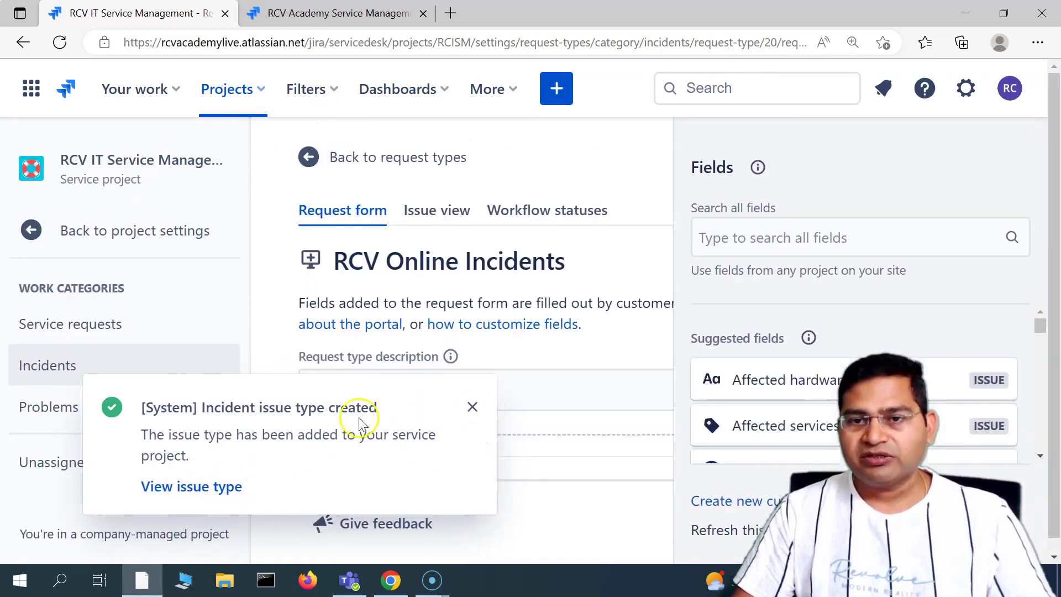
# Dismiss the 'Incident issue type created' flag, collapse the project sidebar and locate Components in Fields.
pyautogui.click(472, 407)
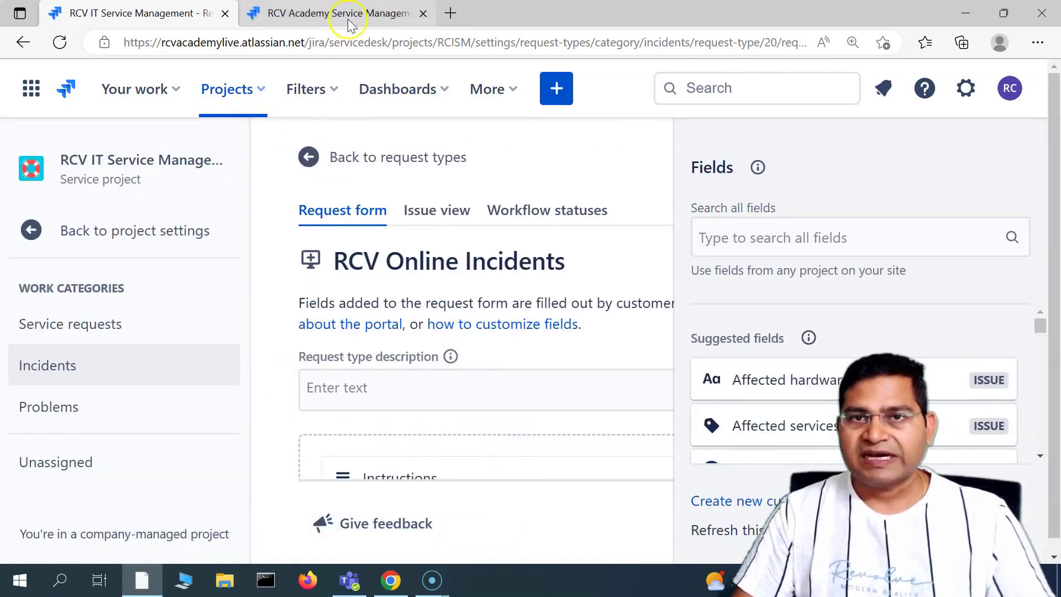
pyautogui.click(249, 161)
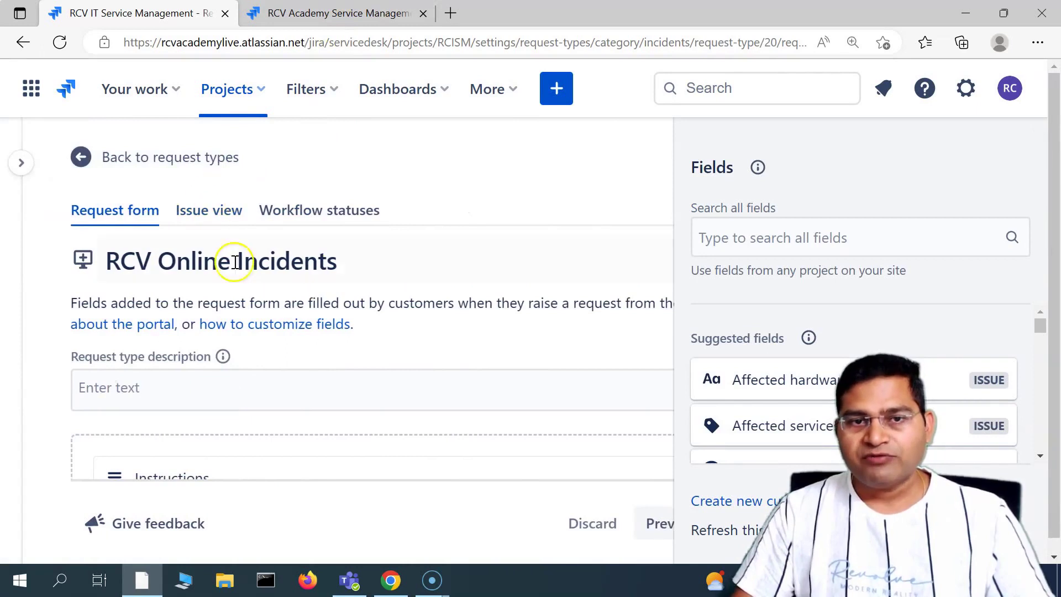
pyautogui.scroll(-1, 220, 419)
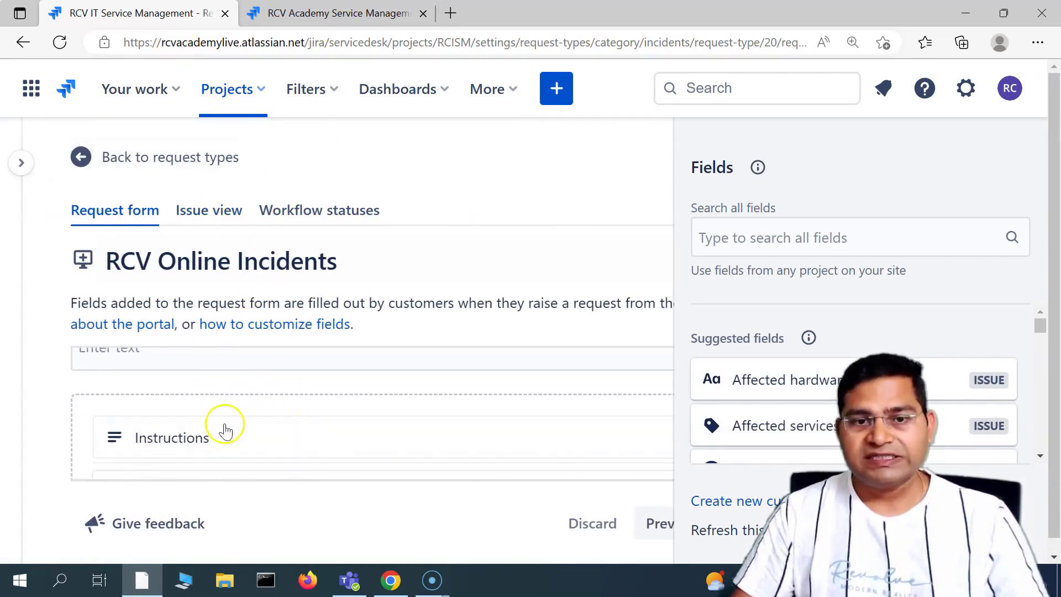
pyautogui.scroll(-2, 221, 436)
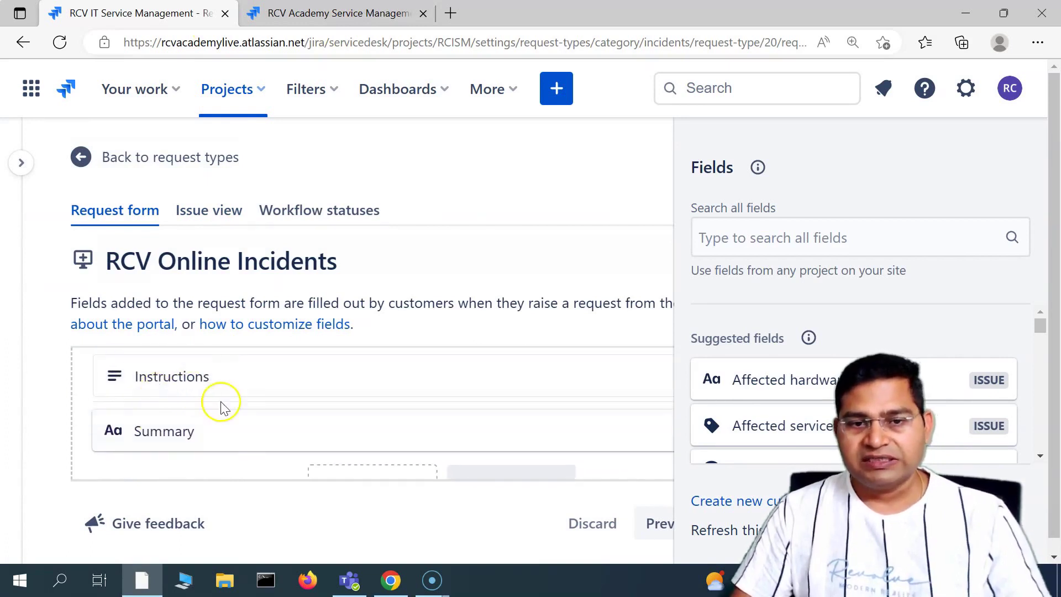
pyautogui.scroll(-2, 807, 376)
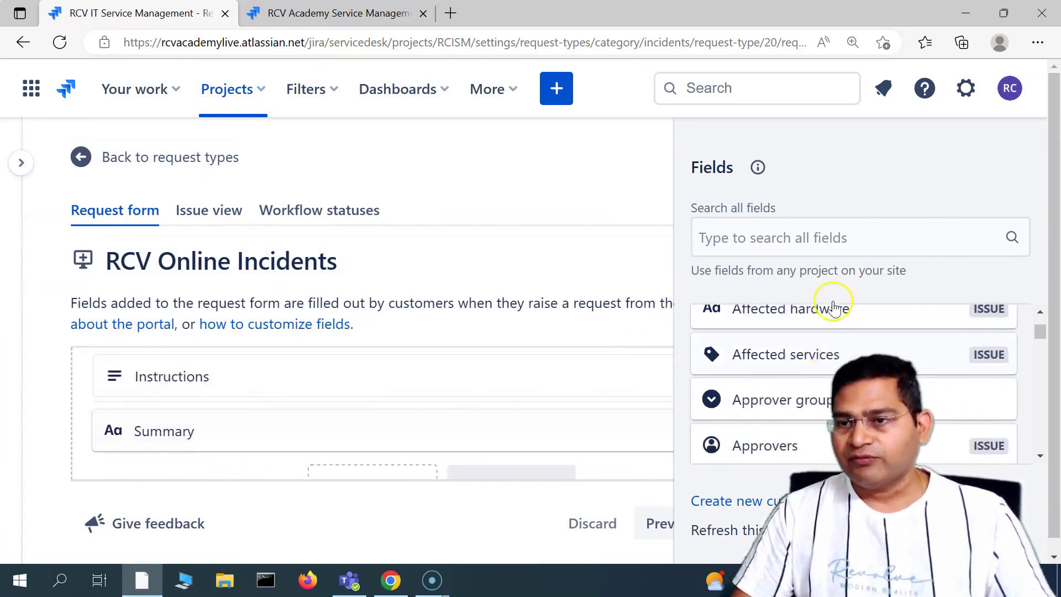
pyautogui.scroll(1, 829, 359)
pyautogui.scroll(-2, 826, 398)
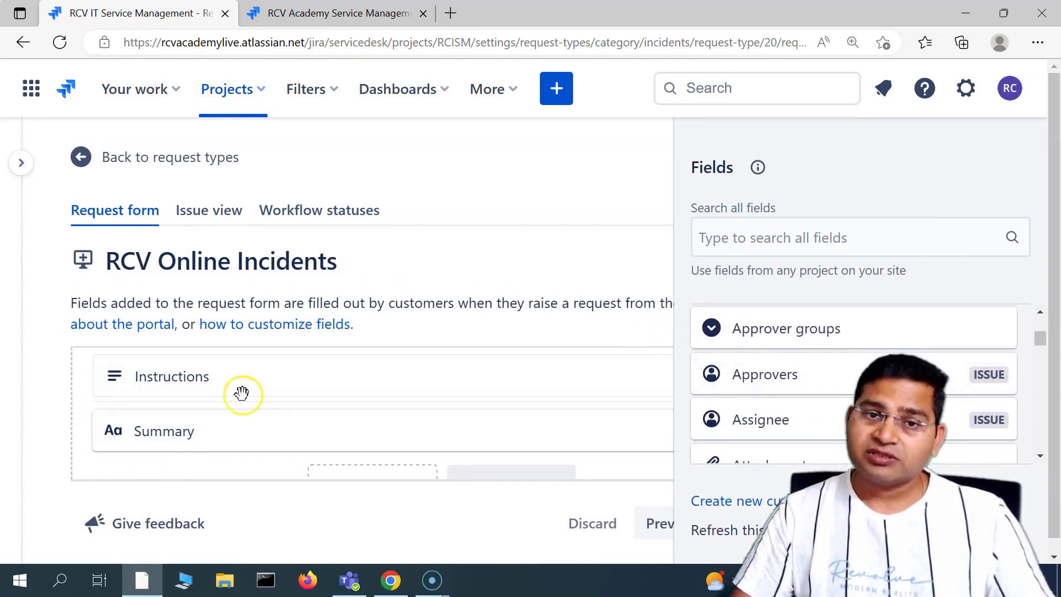
pyautogui.scroll(-2, 803, 412)
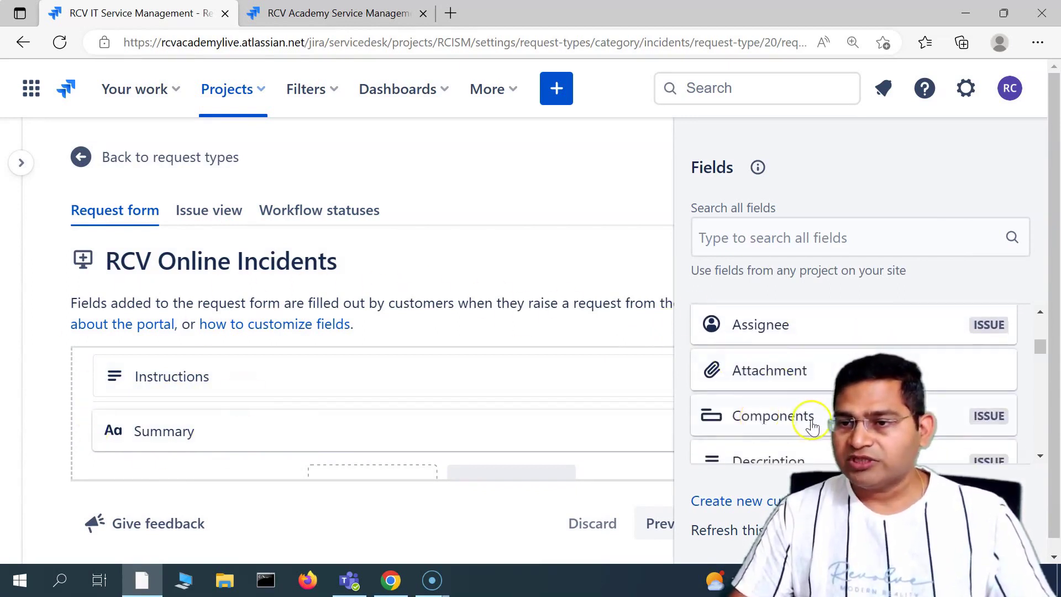
pyautogui.scroll(1, 846, 362)
# Drag Assignee, Components, Description and Employee location onto the form below Summary, in that order.
pyautogui.moveTo(412, 439); pyautogui.dragTo(632, 422)
pyautogui.moveTo(414, 430); pyautogui.dragTo(318, 438)
pyautogui.moveTo(744, 382); pyautogui.dragTo(470, 440)
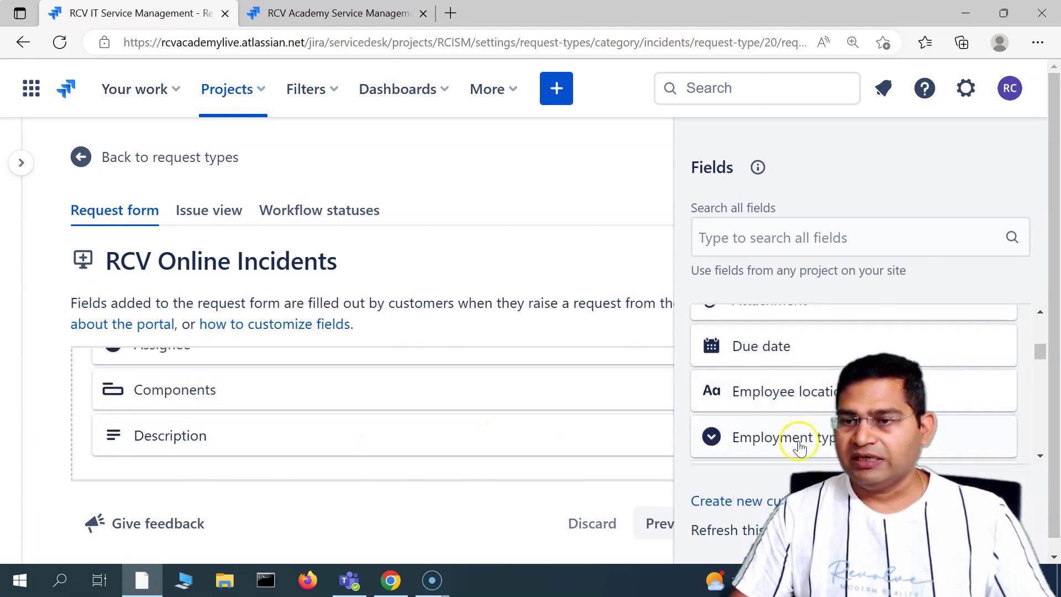
pyautogui.moveTo(785, 391); pyautogui.dragTo(288, 452)
pyautogui.scroll(5, 315, 439)
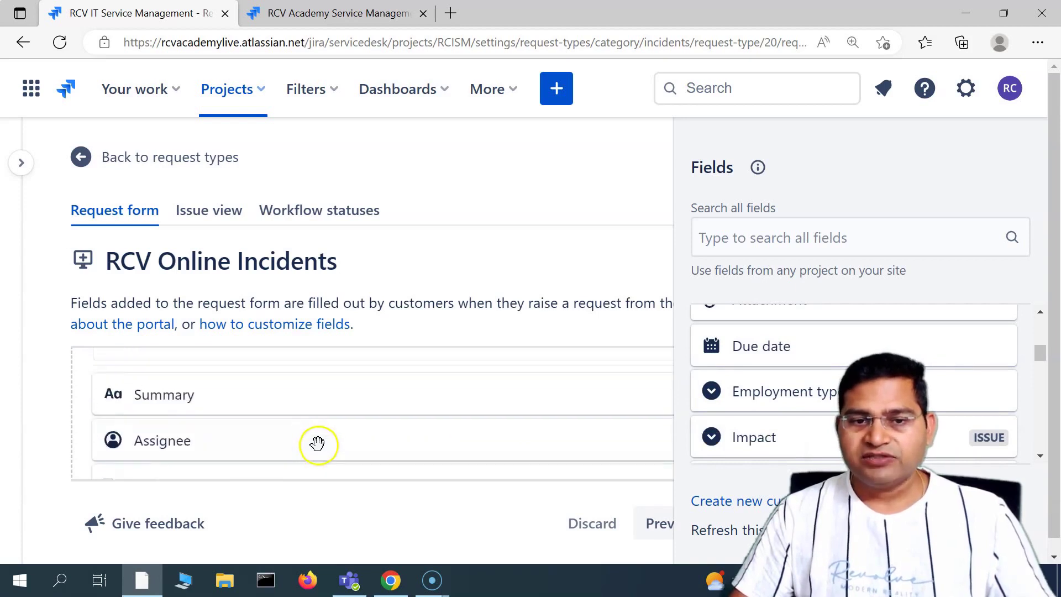
pyautogui.scroll(-2, 453, 434)
pyautogui.scroll(3, 360, 365)
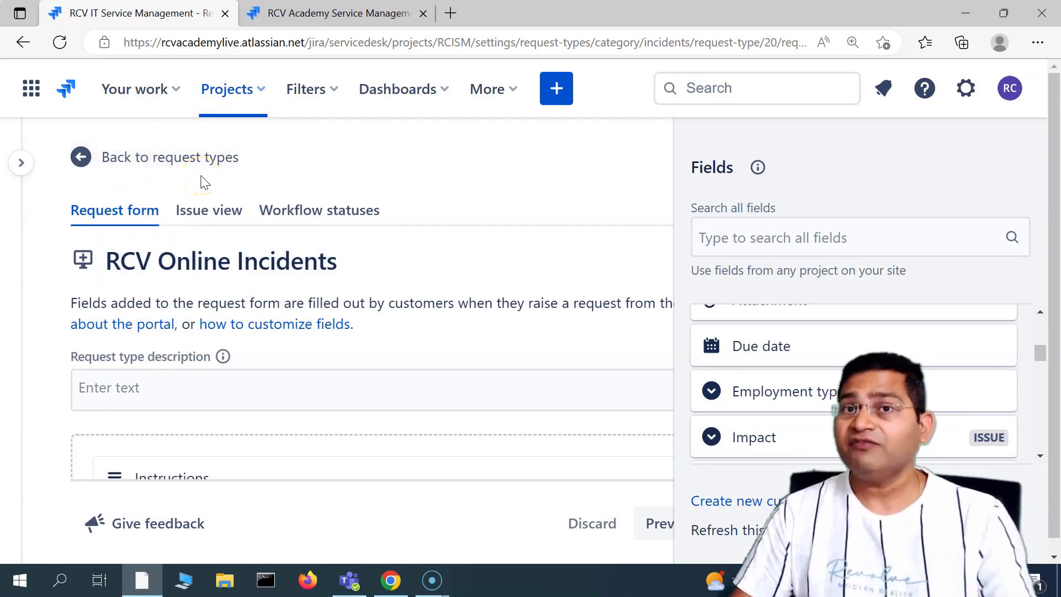
pyautogui.scroll(-5, 232, 437)
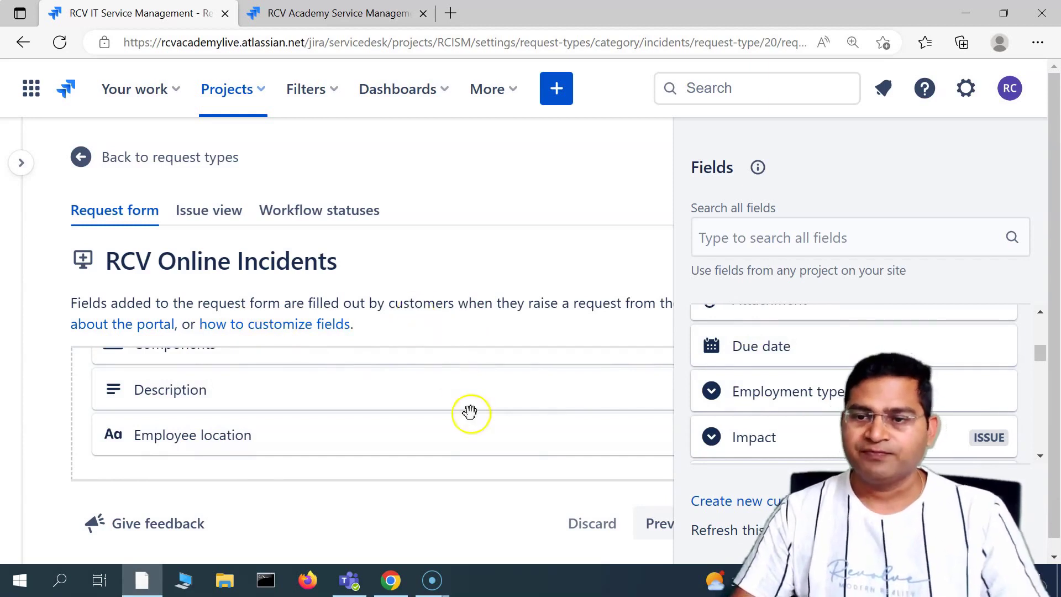
# Save the RCV Online Incidents form changes and switch to the RCV Academy customer portal tab.
pyautogui.click(603, 556)
pyautogui.click(604, 555)
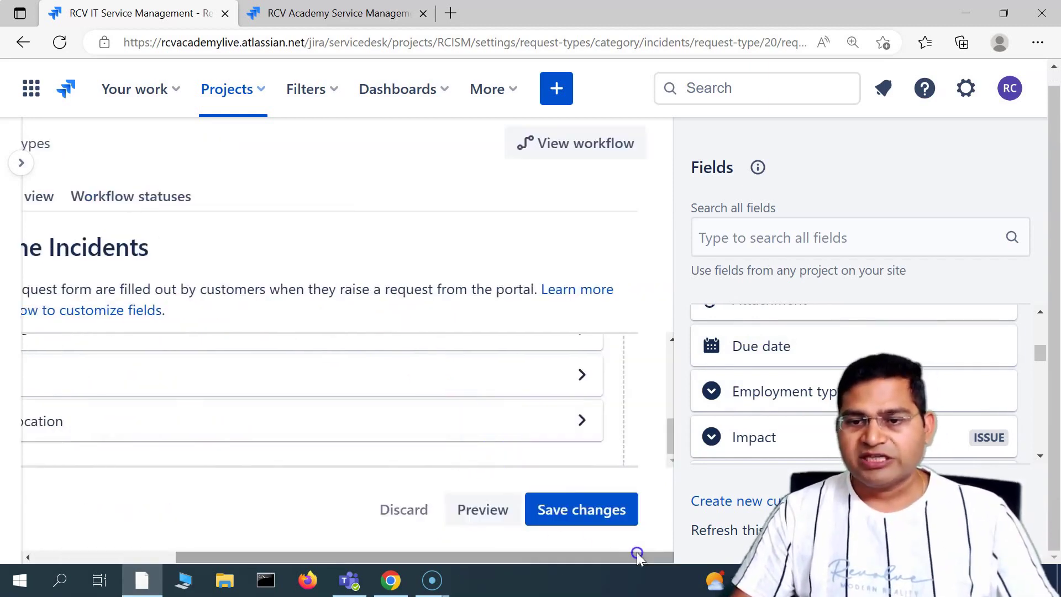
pyautogui.click(595, 517)
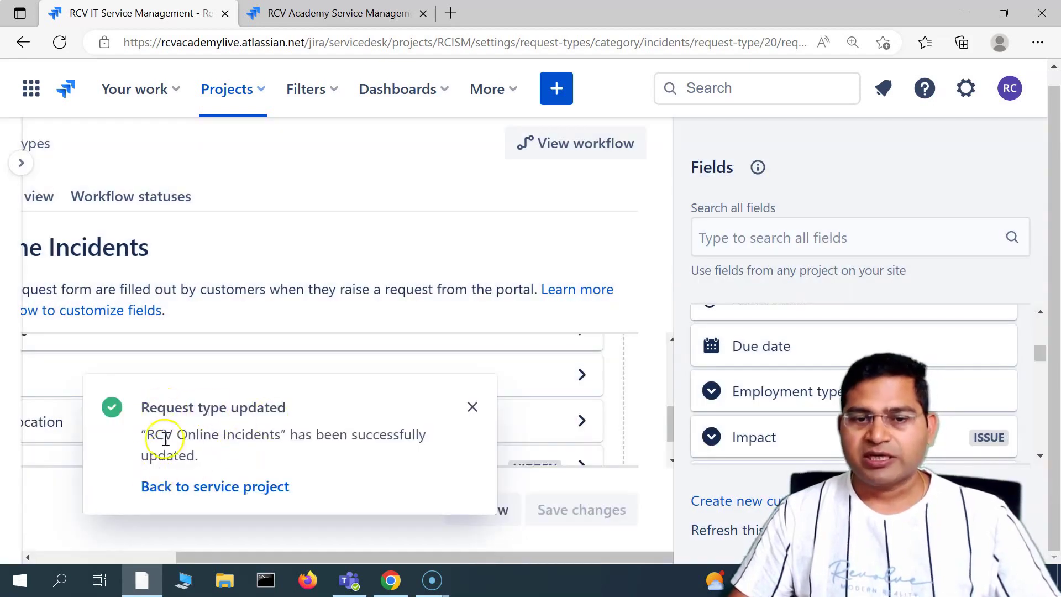
pyautogui.moveTo(148, 435); pyautogui.dragTo(404, 440)
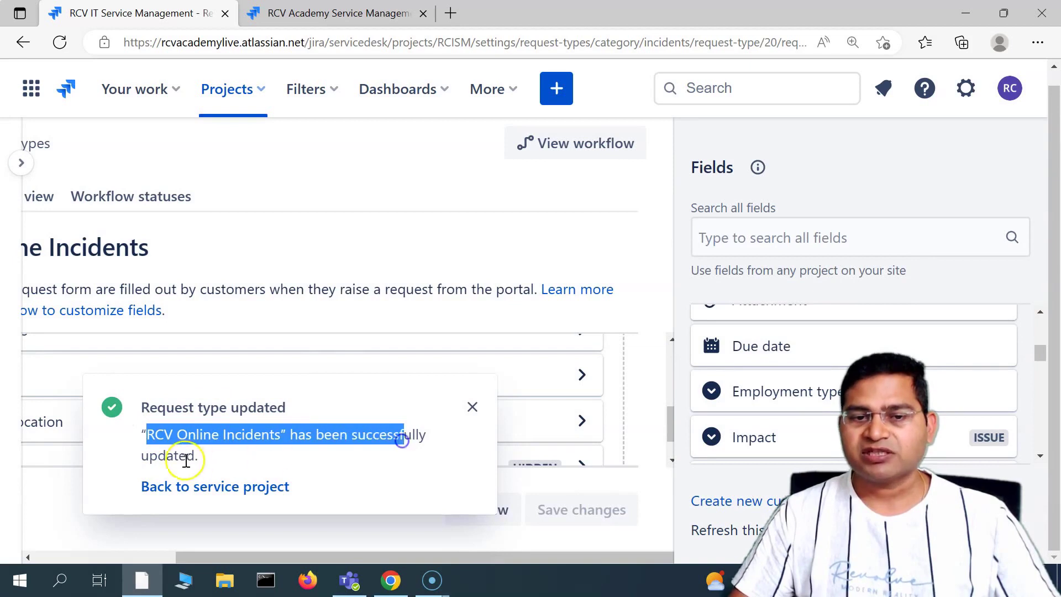
pyautogui.click(340, 15)
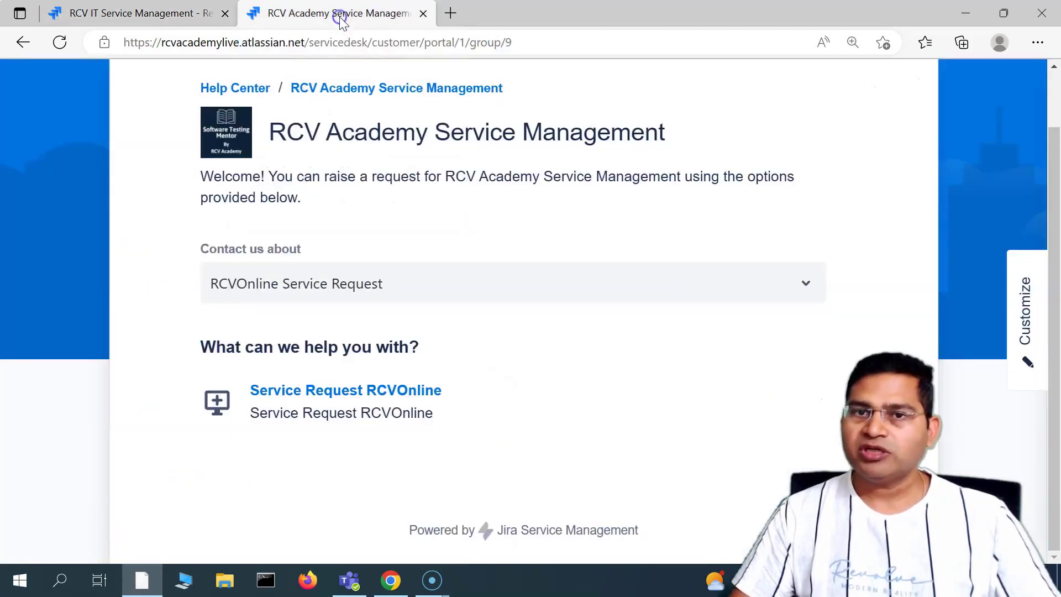
# Trim the portal address to list all groups, then open the RCV Online Incidents request form.
pyautogui.click(504, 47)
pyautogui.click(466, 42)
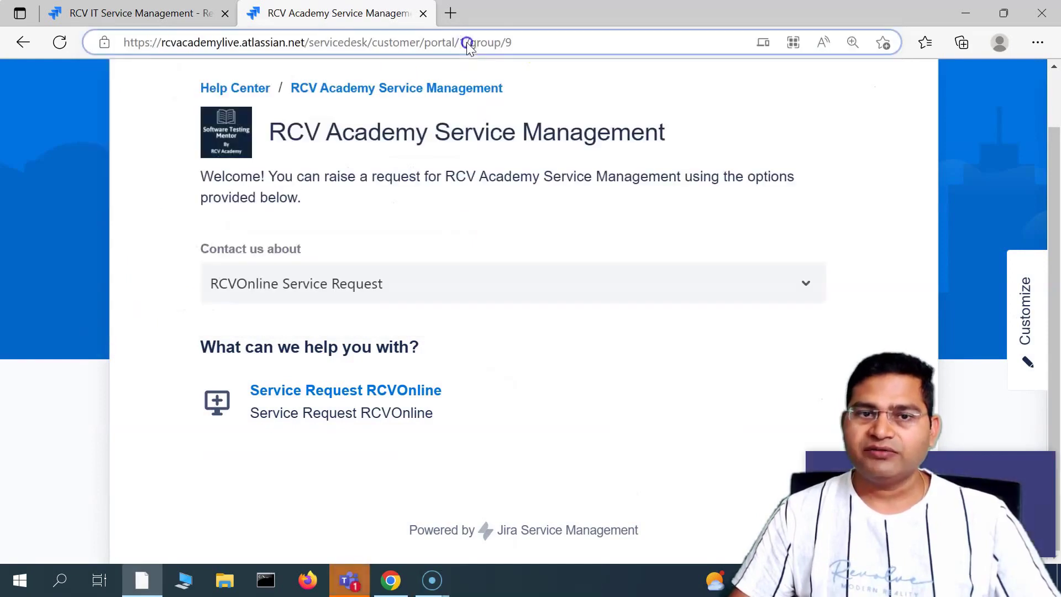
pyautogui.press('Delete')
pyautogui.press('Delete')
pyautogui.press('Delete')
pyautogui.press('Delete')
pyautogui.press('Delete')
pyautogui.press('Delete')
pyautogui.press('Delete')
pyautogui.press('Delete')
pyautogui.press('Return')
pyautogui.scroll(-2, 379, 384)
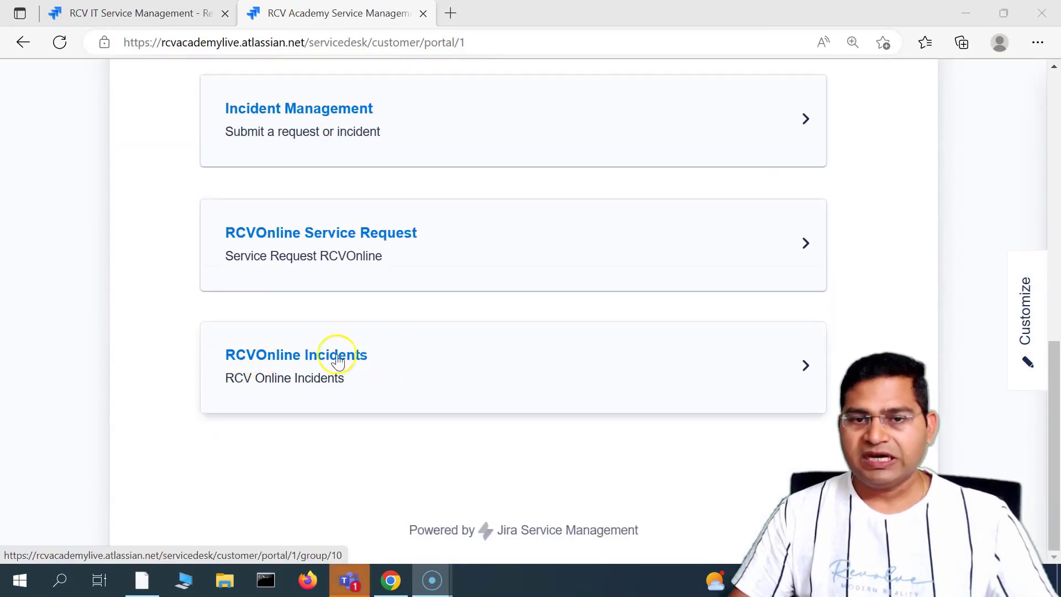
pyautogui.click(821, 372)
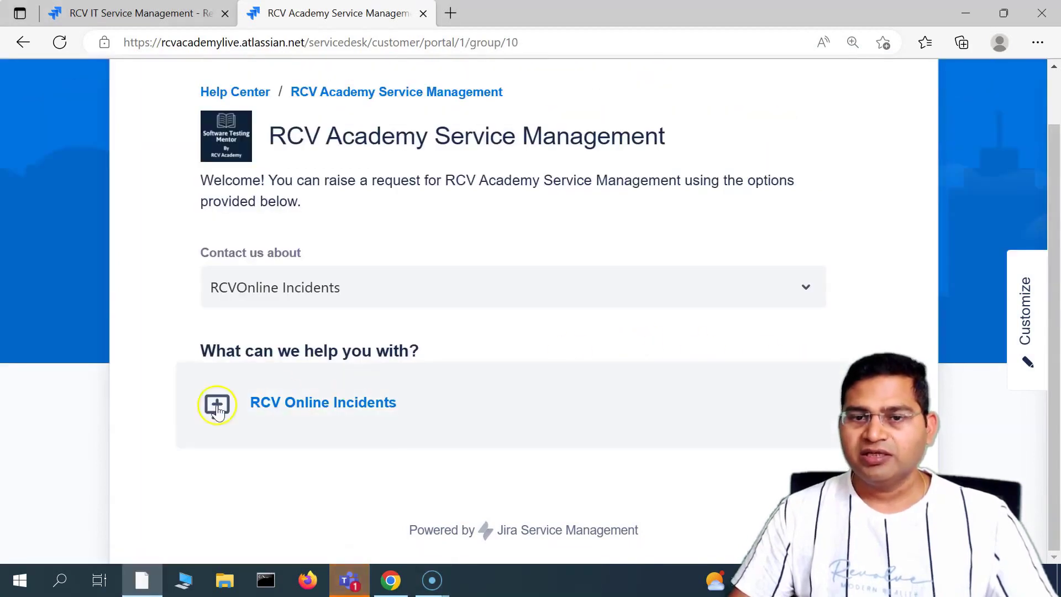
pyautogui.click(323, 403)
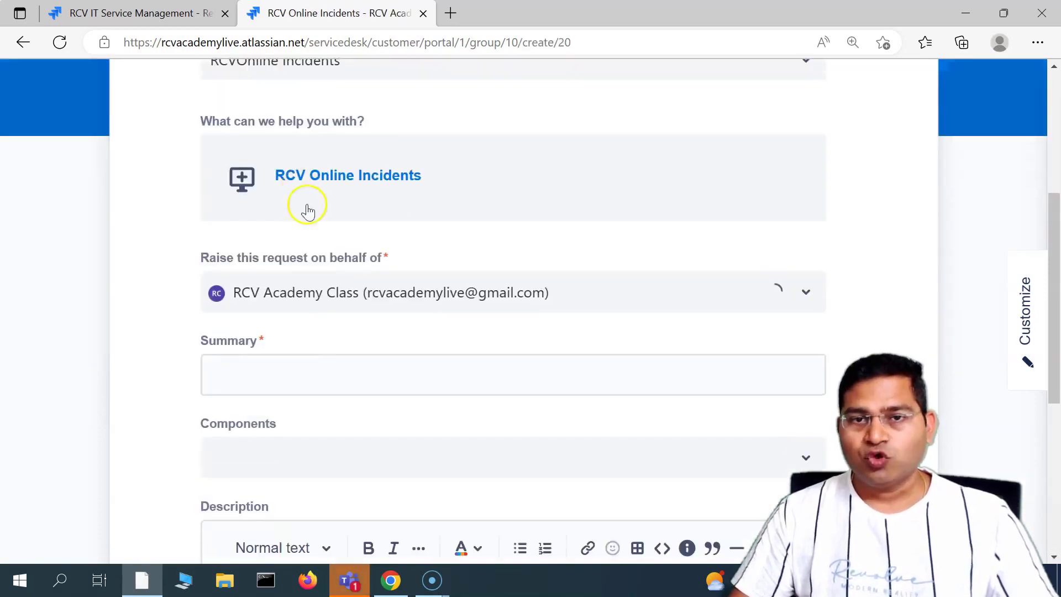
# Check the form shows Components, Description and Employee location, then return to the Jira settings tab.
pyautogui.scroll(-3, 338, 362)
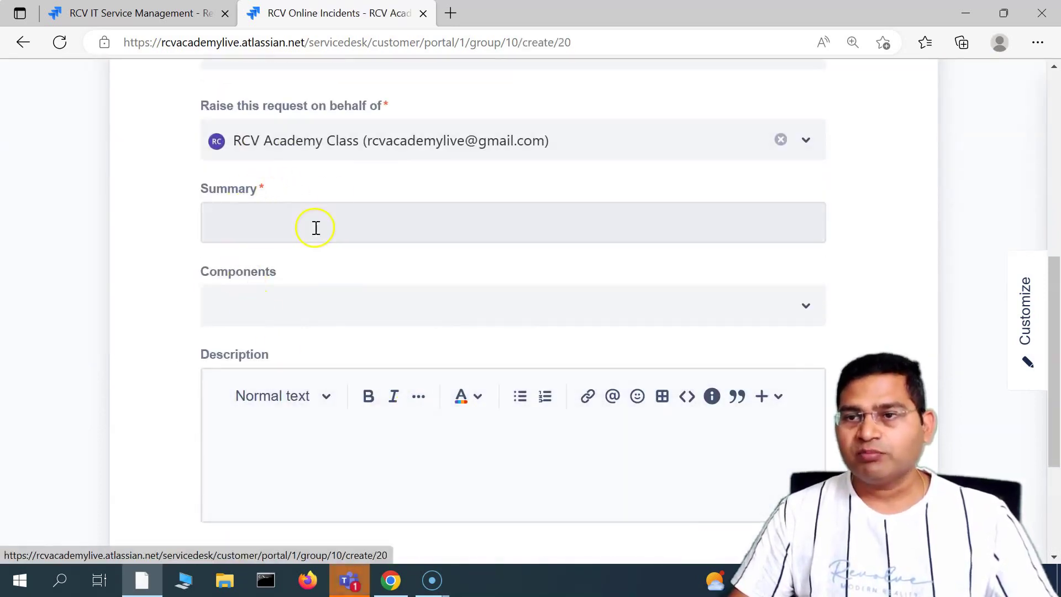
pyautogui.scroll(-1, 277, 270)
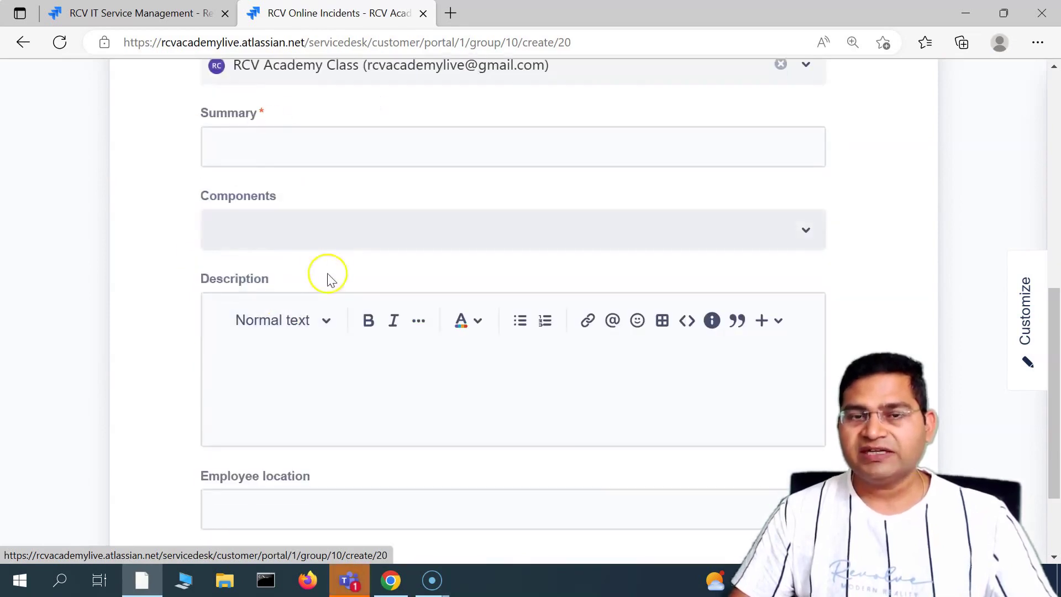
pyautogui.scroll(-2, 326, 473)
pyautogui.click(254, 394)
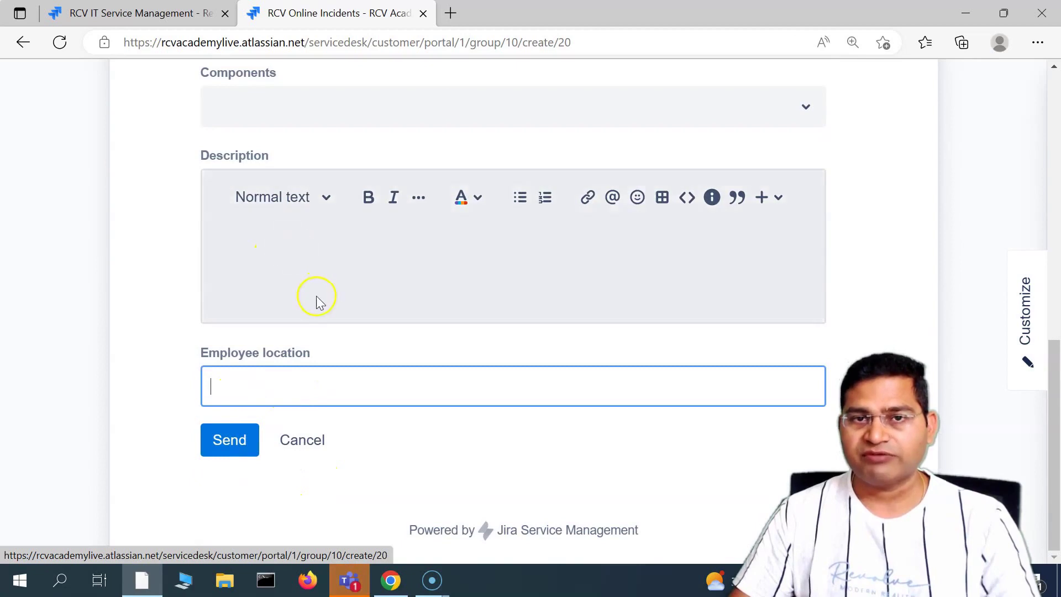
pyautogui.scroll(2, 238, 277)
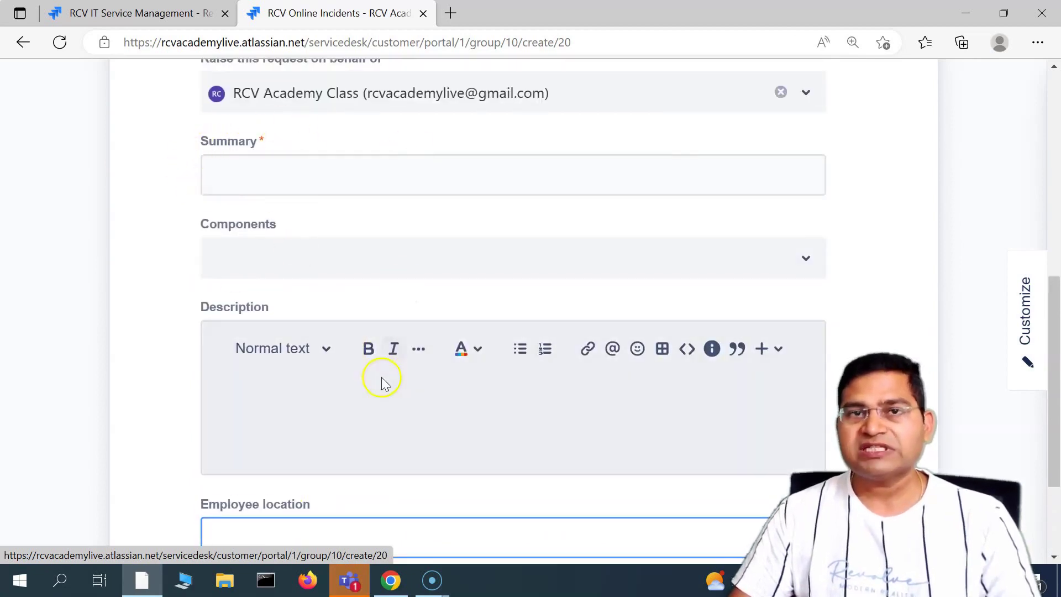
pyautogui.scroll(7, 413, 464)
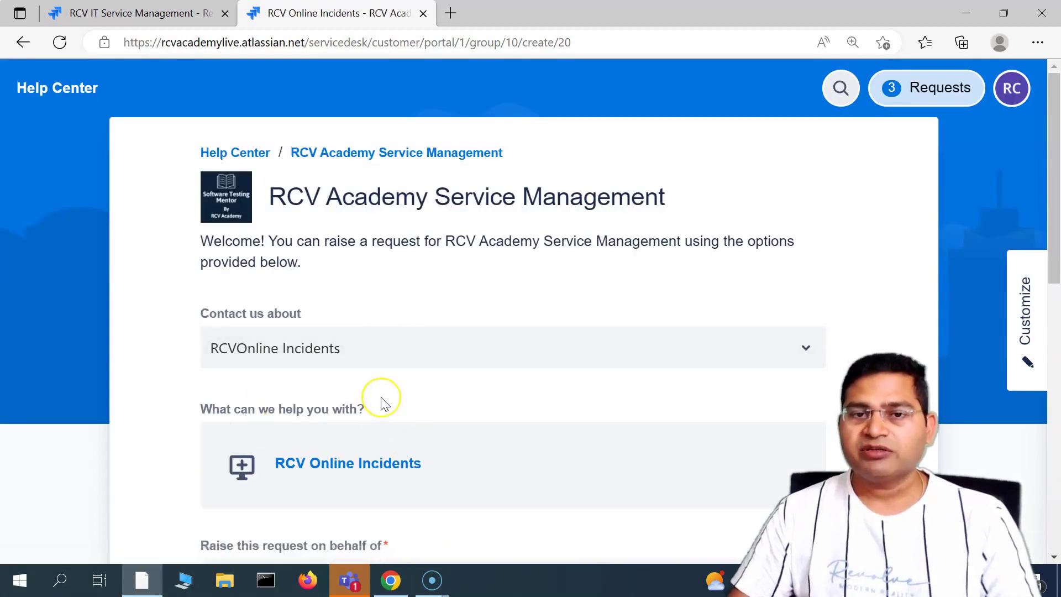
pyautogui.scroll(-2, 492, 429)
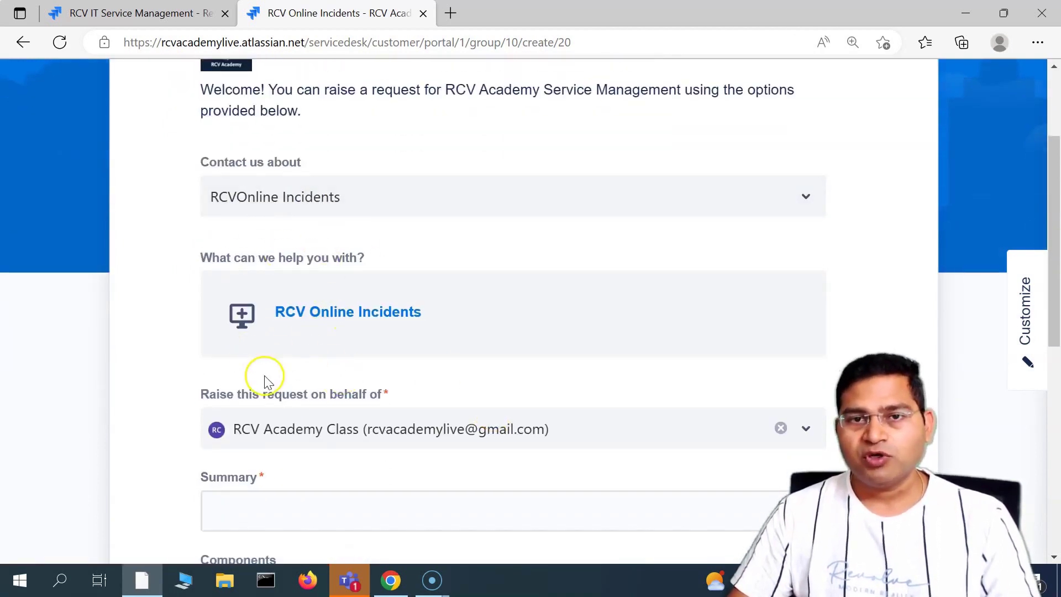
pyautogui.scroll(1, 265, 381)
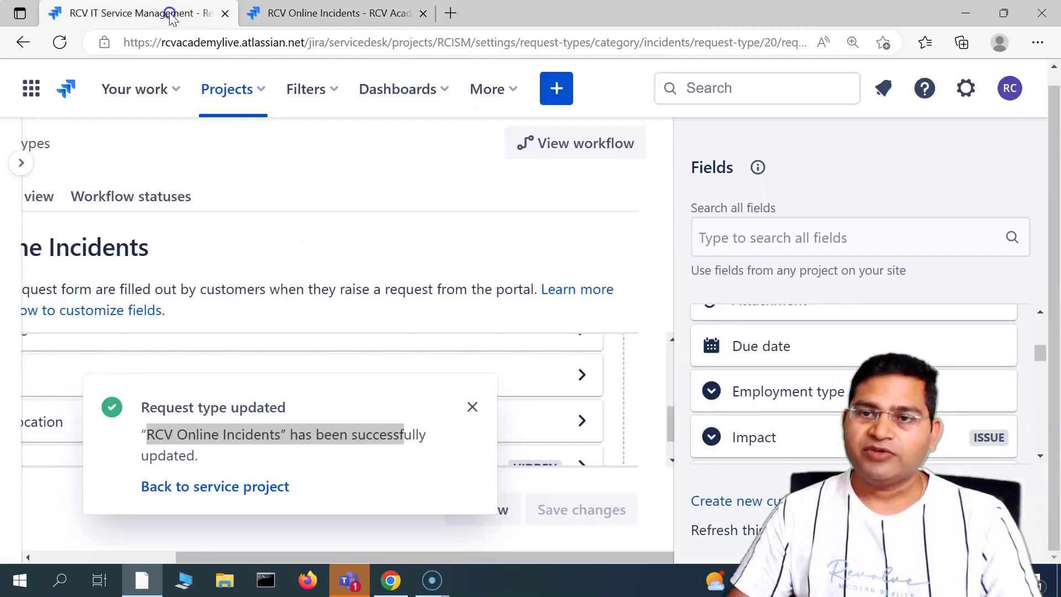
pyautogui.click(138, 13)
# Pin the project sidebar open and browse from Service requests to the Incidents request type category.
pyautogui.moveTo(43, 173)
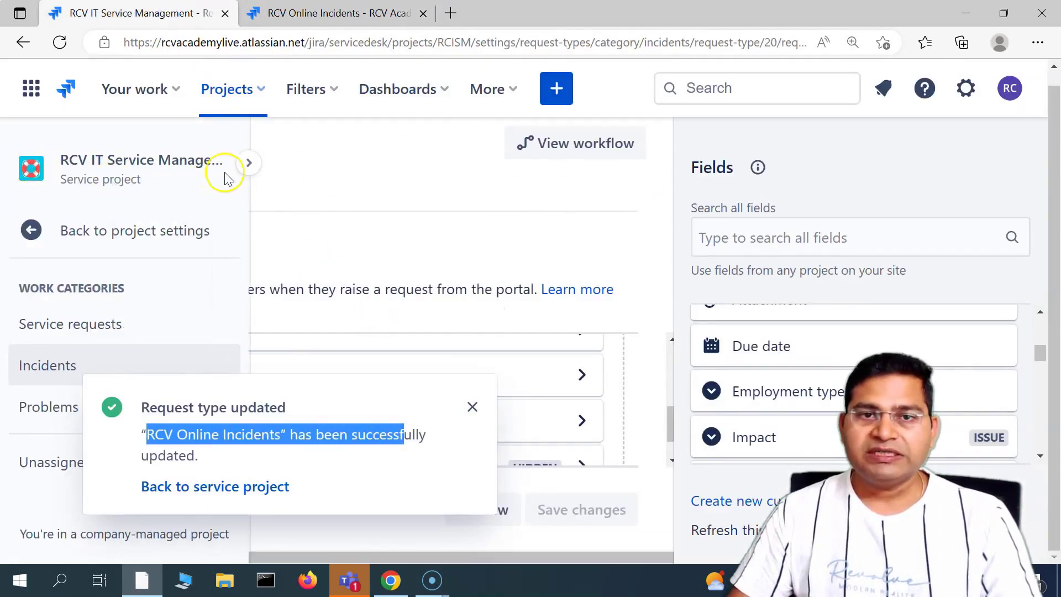
pyautogui.click(248, 162)
pyautogui.click(70, 324)
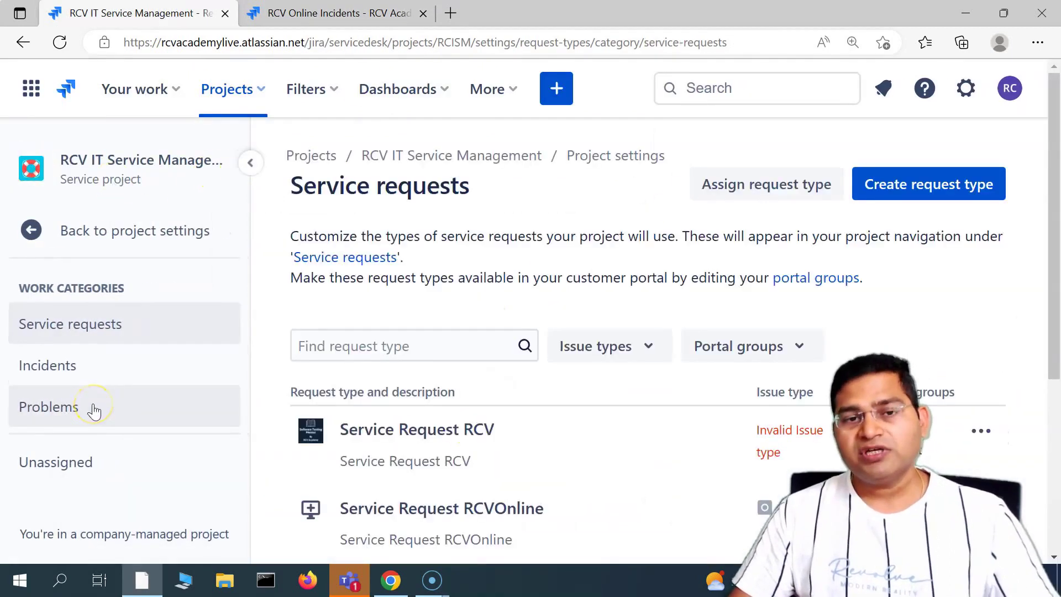
pyautogui.scroll(-3, 539, 475)
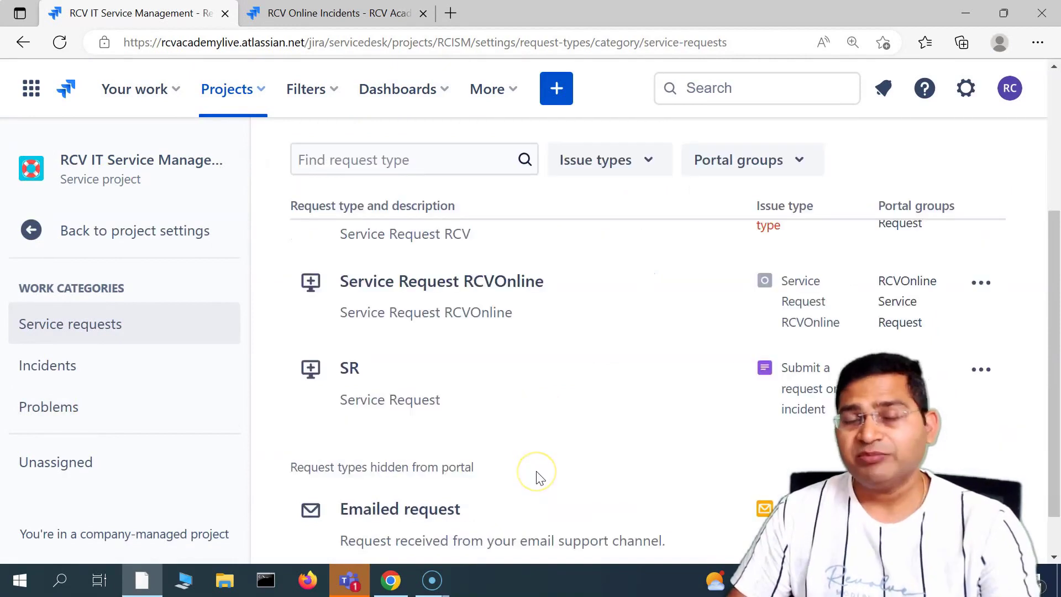
pyautogui.scroll(-1, 437, 449)
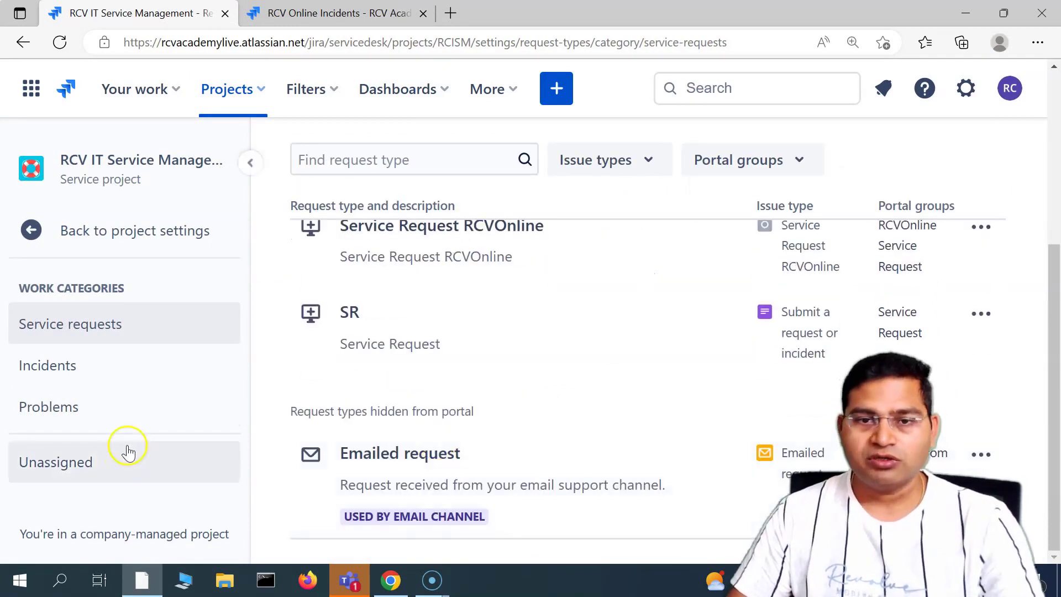
pyautogui.scroll(5, 526, 442)
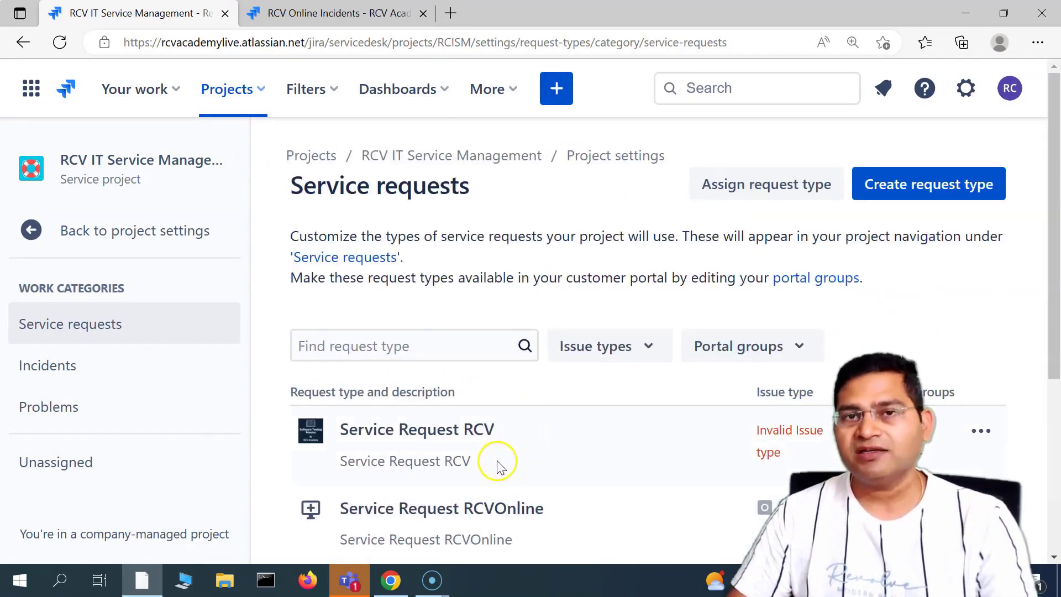
pyautogui.click(66, 375)
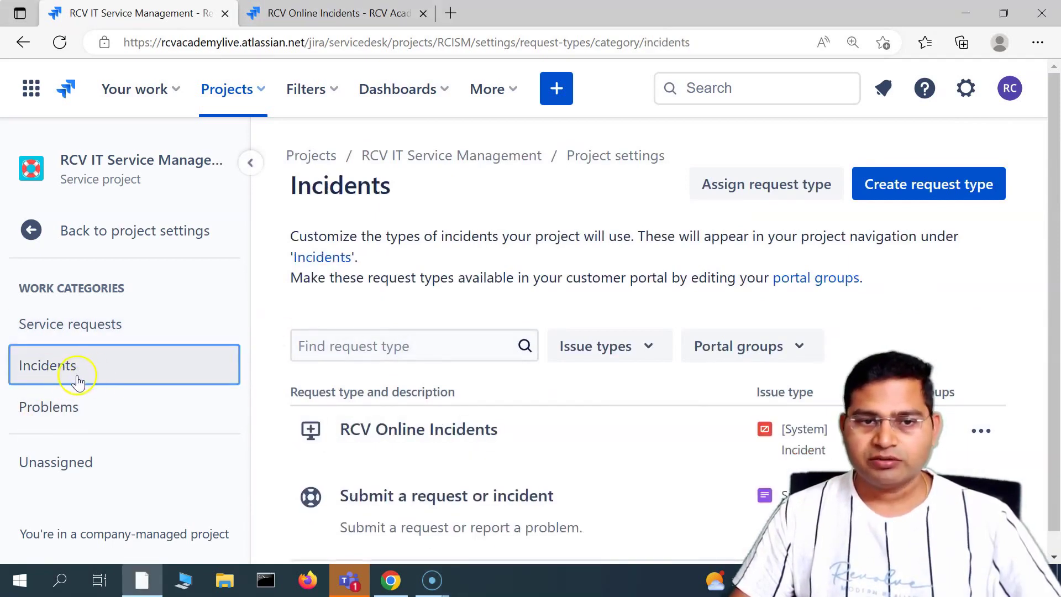
pyautogui.scroll(-1, 404, 417)
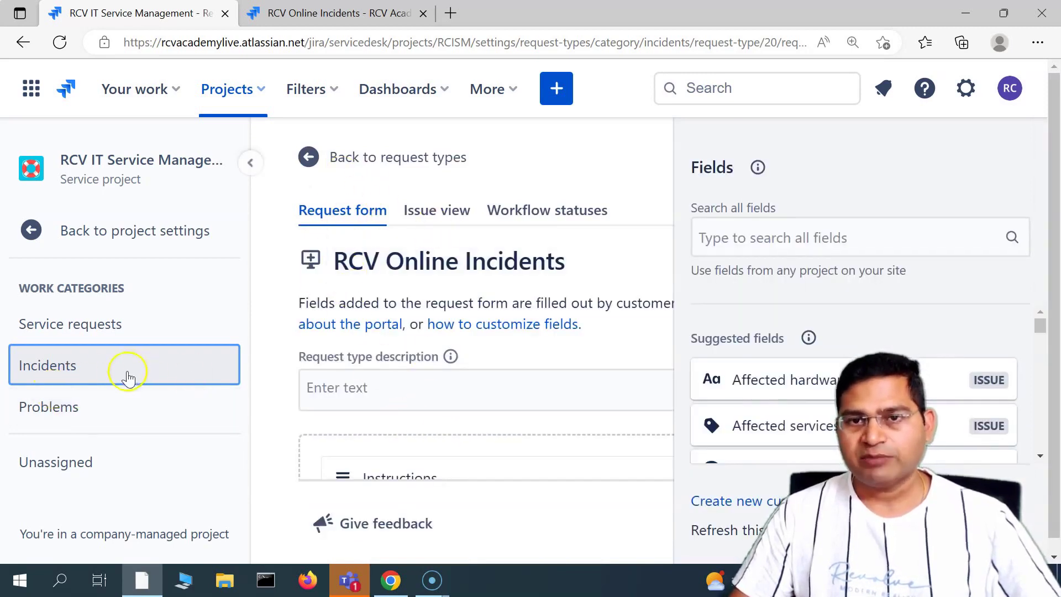
# Review the RCV Online Incidents workflow statuses, zooming the page to 110% and then 150%.
pyautogui.scroll(-4, 476, 400)
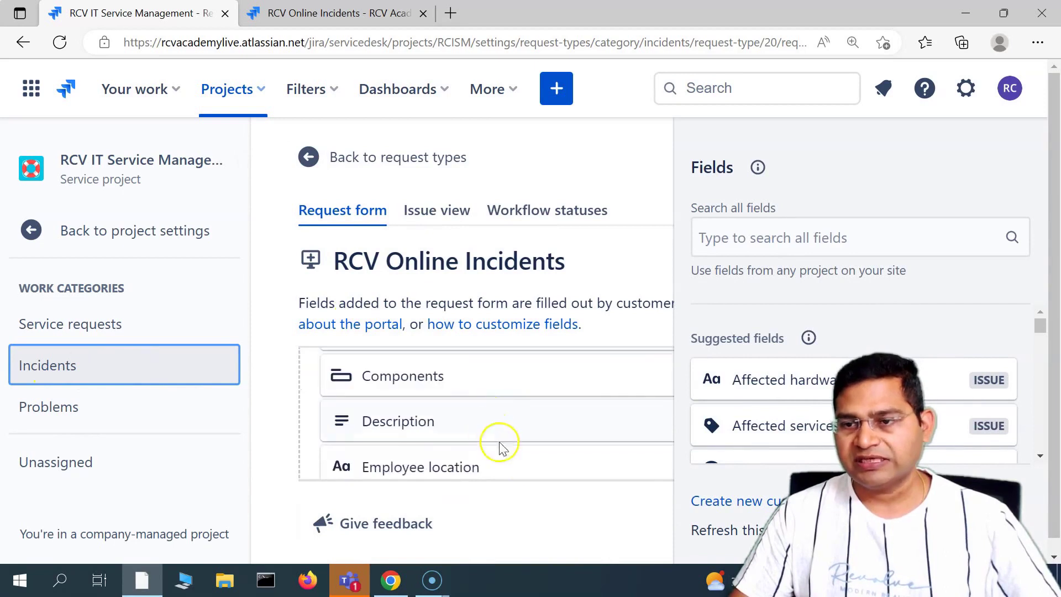
pyautogui.scroll(-2, 450, 445)
pyautogui.scroll(4, 450, 445)
pyautogui.click(528, 213)
pyautogui.scroll(-2, 713, 420)
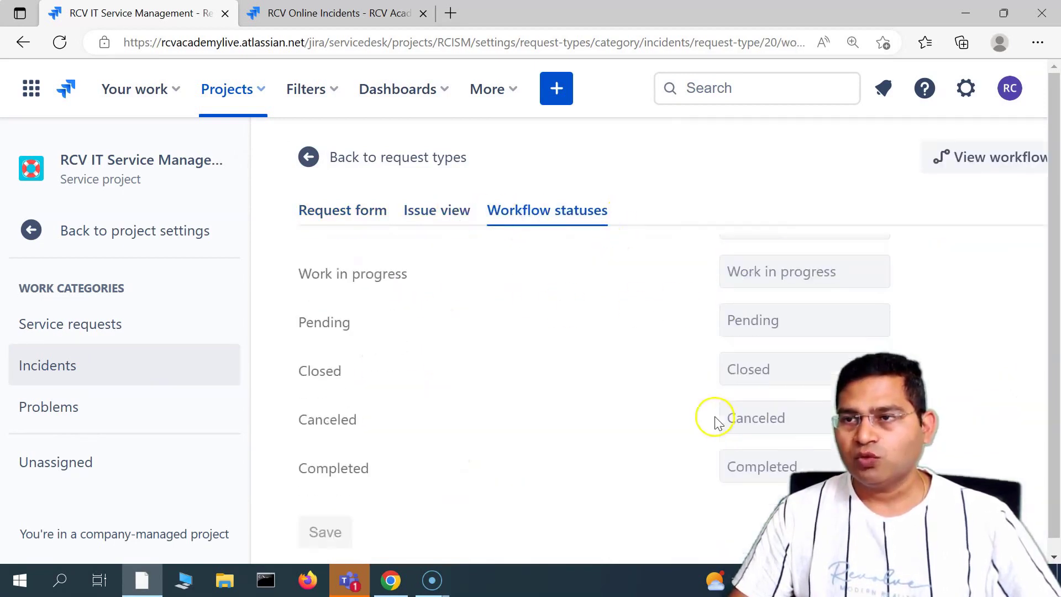
pyautogui.scroll(2, 739, 479)
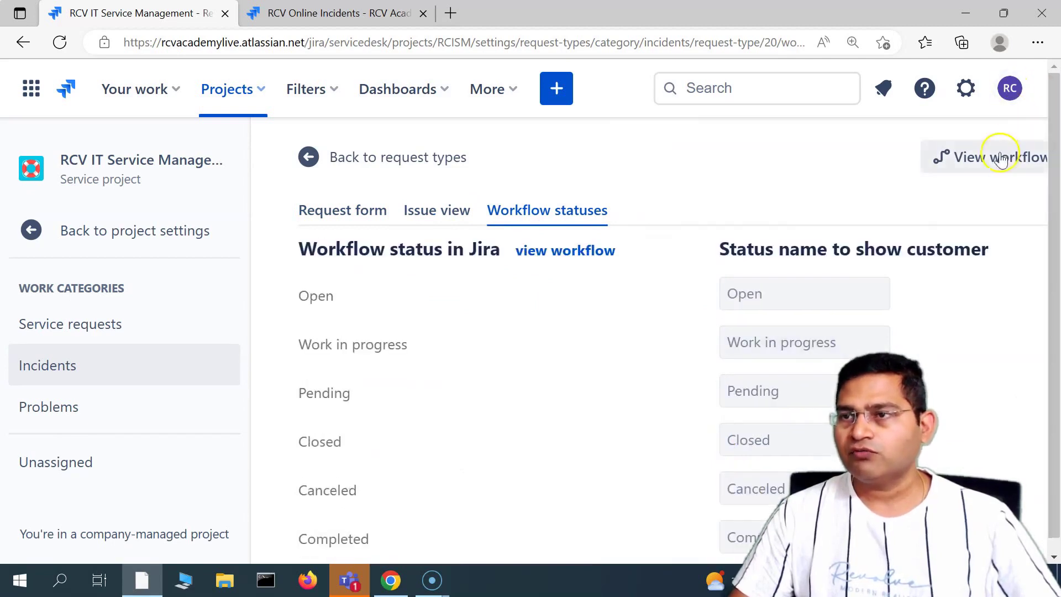
pyautogui.hotkey('ctrl', '-')
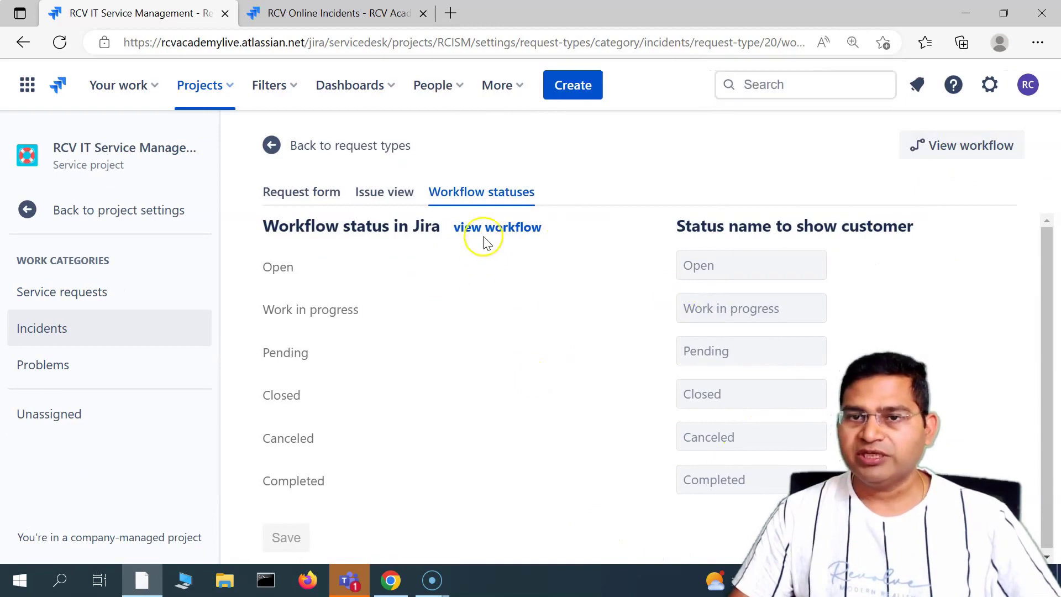
pyautogui.scroll(-1, 443, 398)
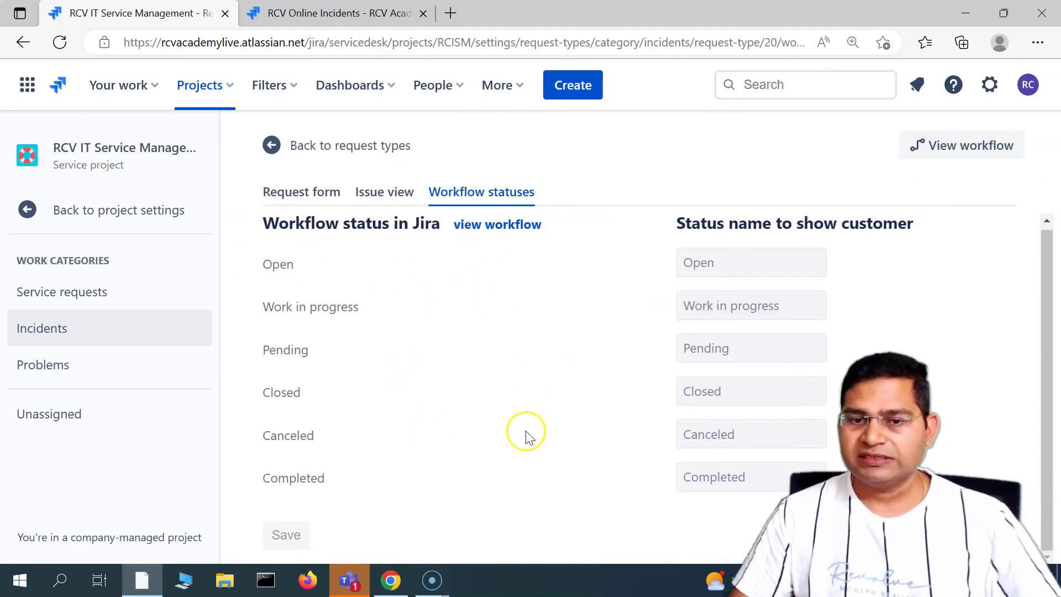
pyautogui.hotkey('ctrl', '+')
pyautogui.hotkey('ctrl', '+')
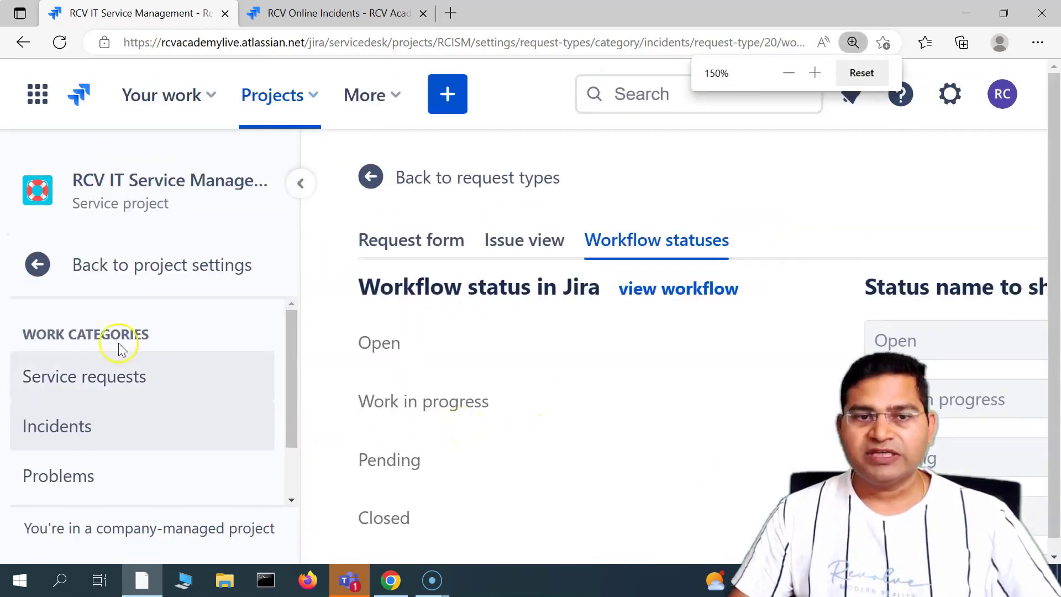
# Go back to project settings and open the request types overview.
pyautogui.click(138, 265)
pyautogui.click(103, 468)
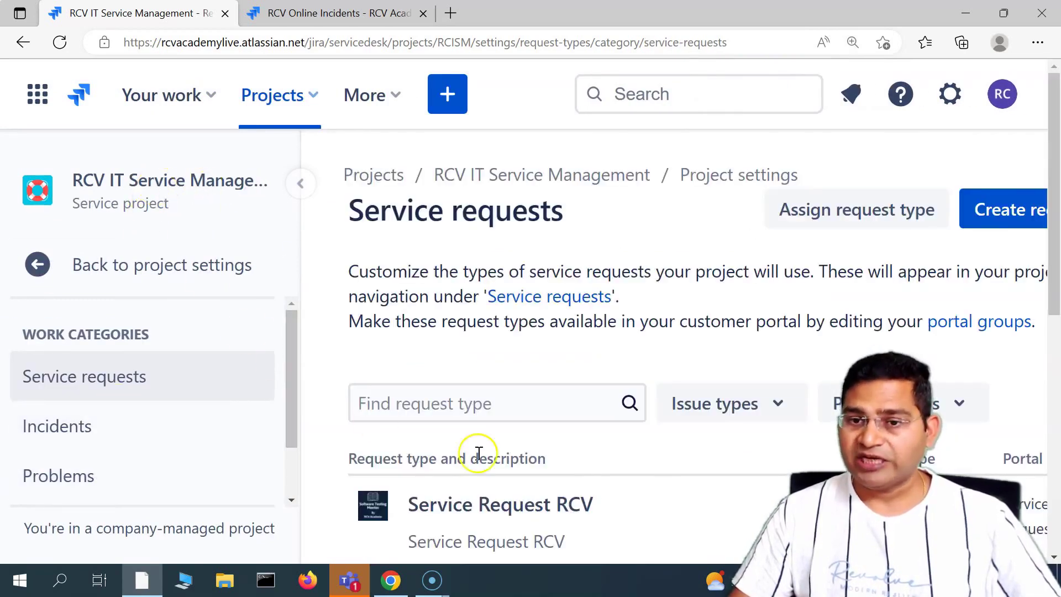
pyautogui.scroll(-3, 479, 454)
# List the Incidents request types at 125% zoom and show the full project settings navigation.
pyautogui.click(79, 431)
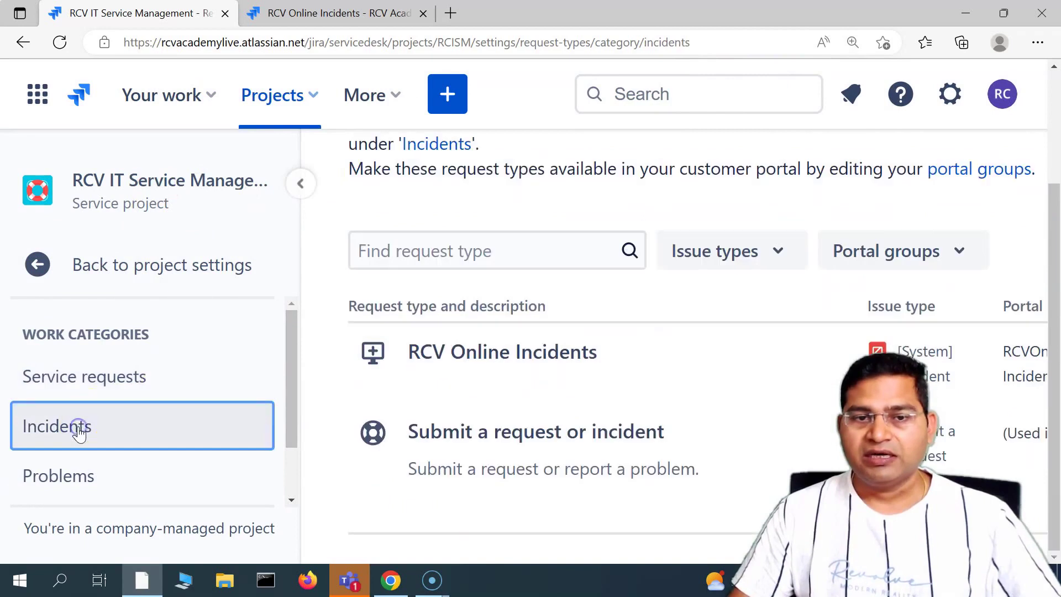
pyautogui.hotkey('ctrl', '-')
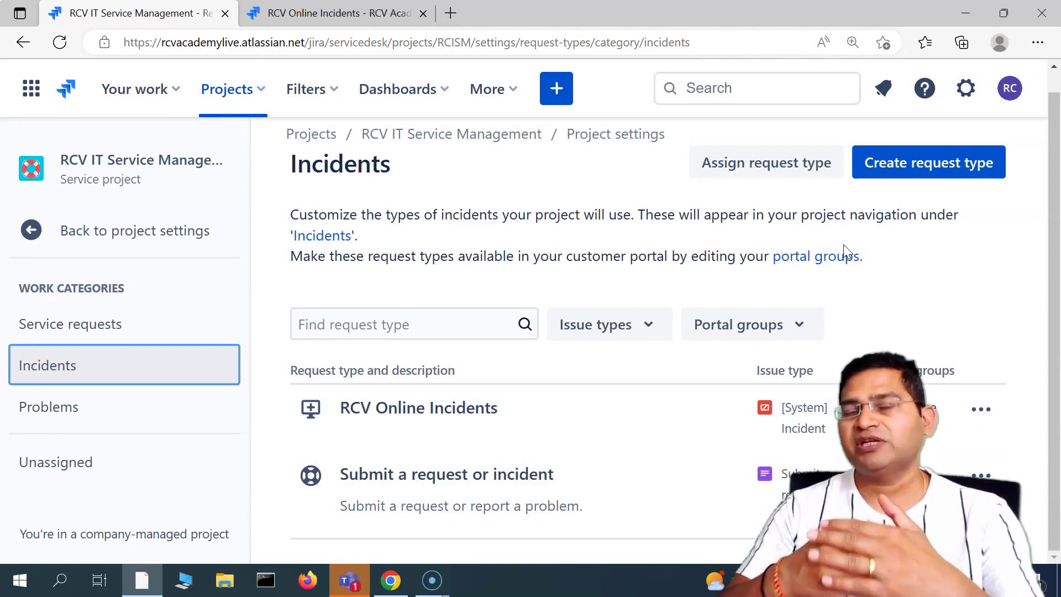
pyautogui.click(393, 17)
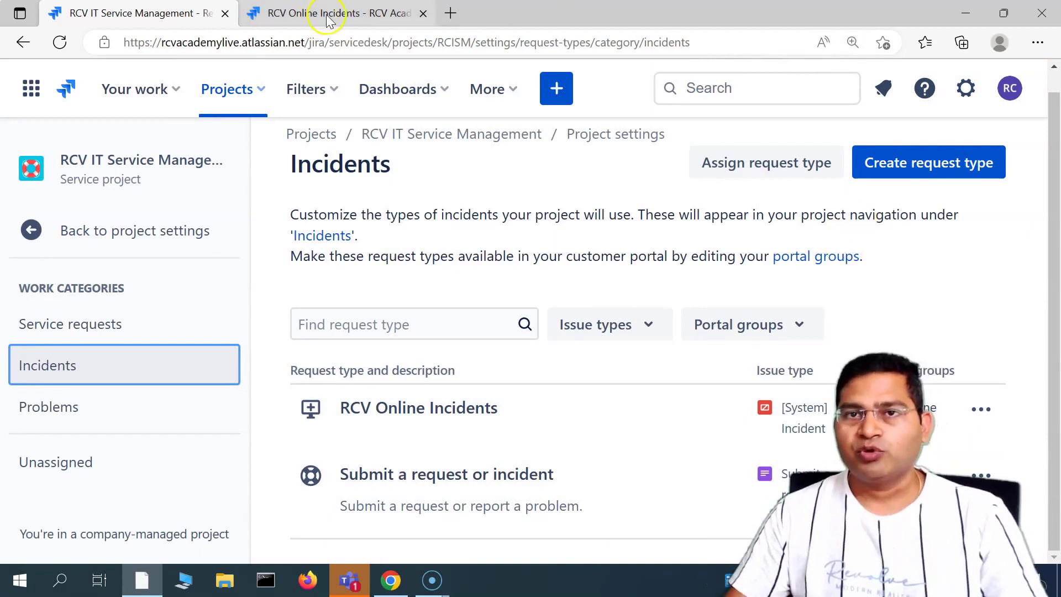
pyautogui.click(166, 17)
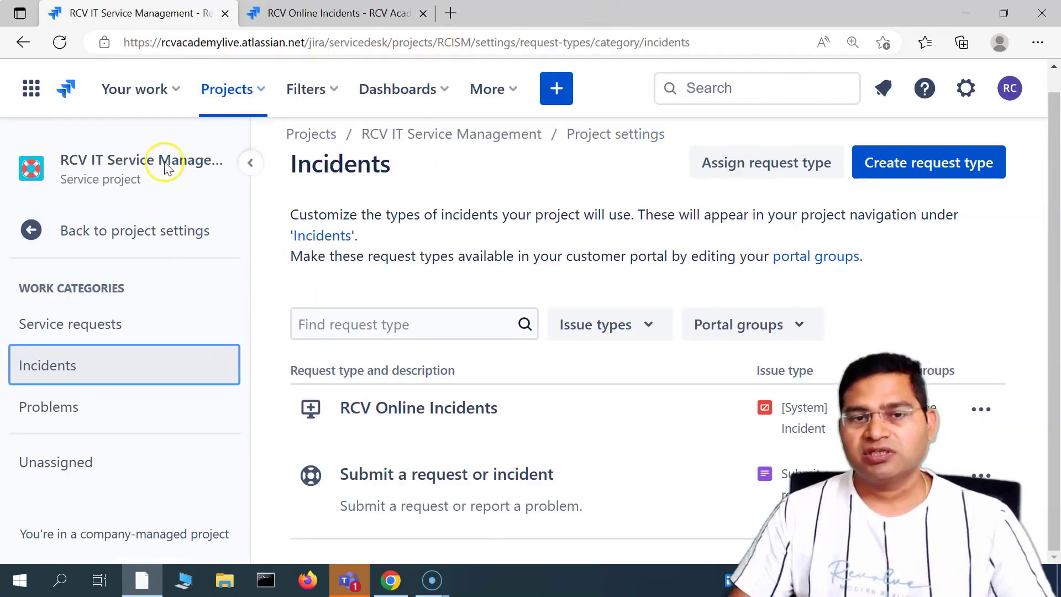
pyautogui.click(53, 232)
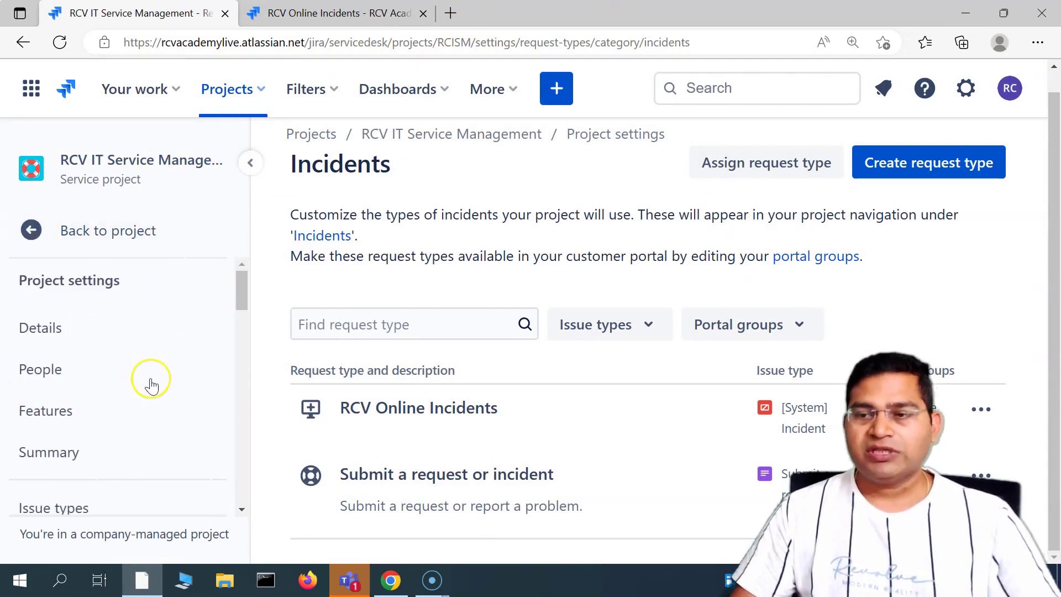